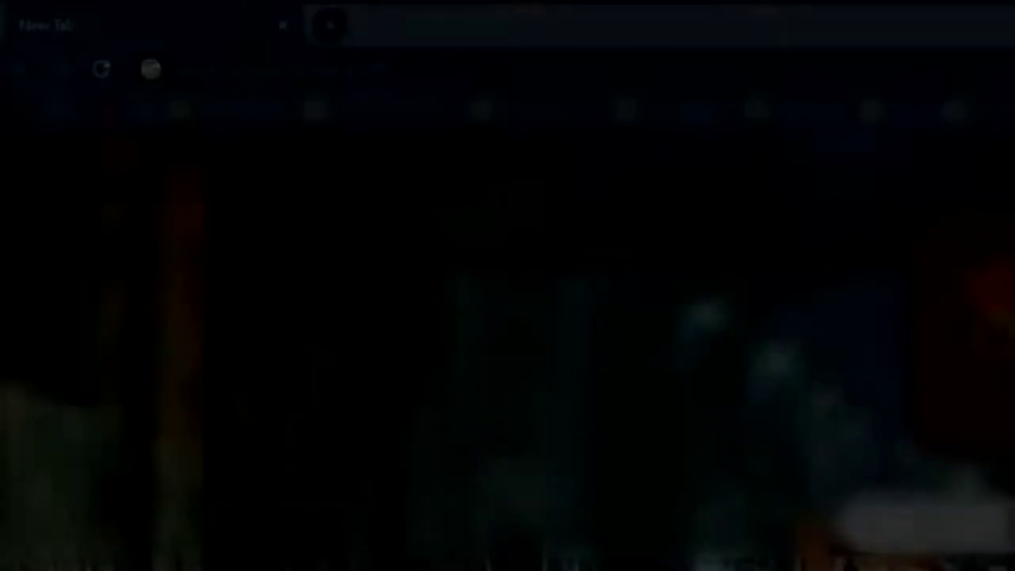
Search Google for 'tall guy barefoot', correcting the typo
type("takk")
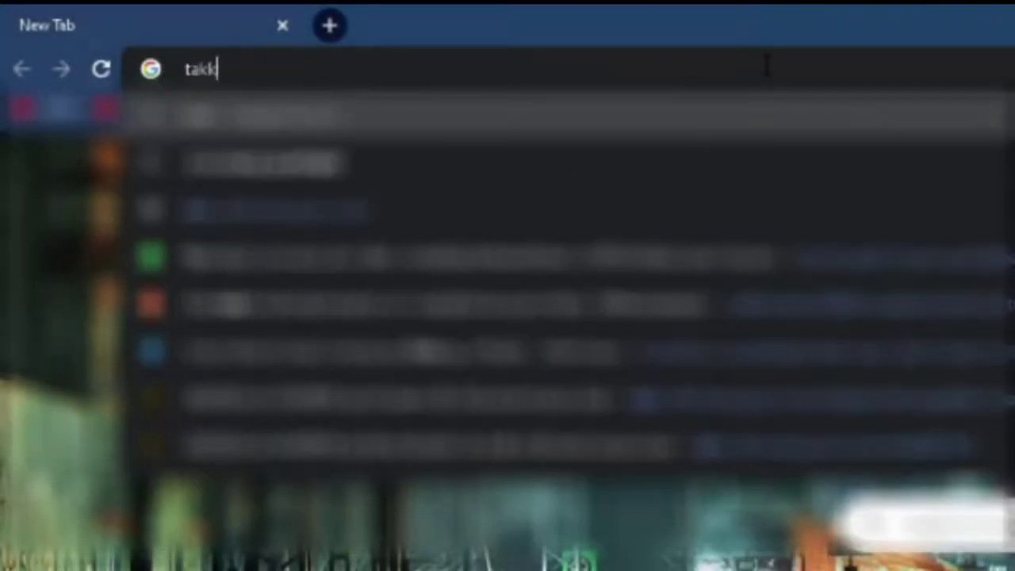
key("BackSpace")
key("BackSpace")
type("ll guy")
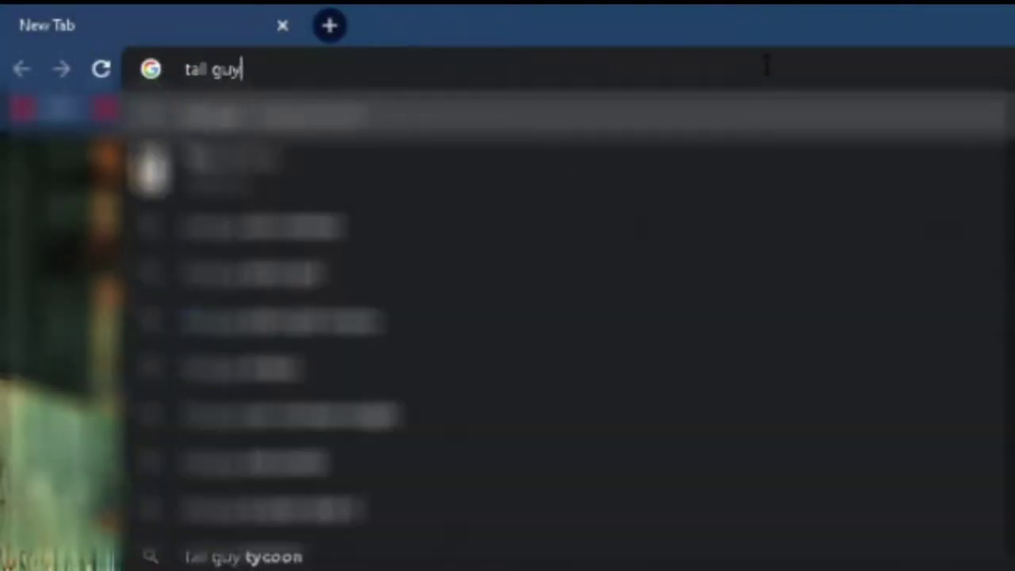
type("bv")
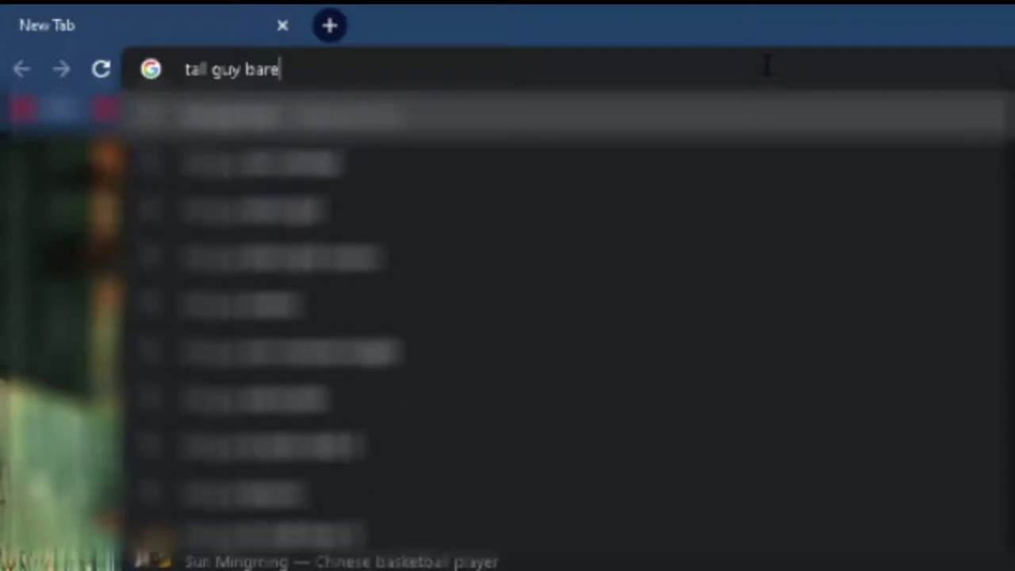
type("foot")
key("Return")
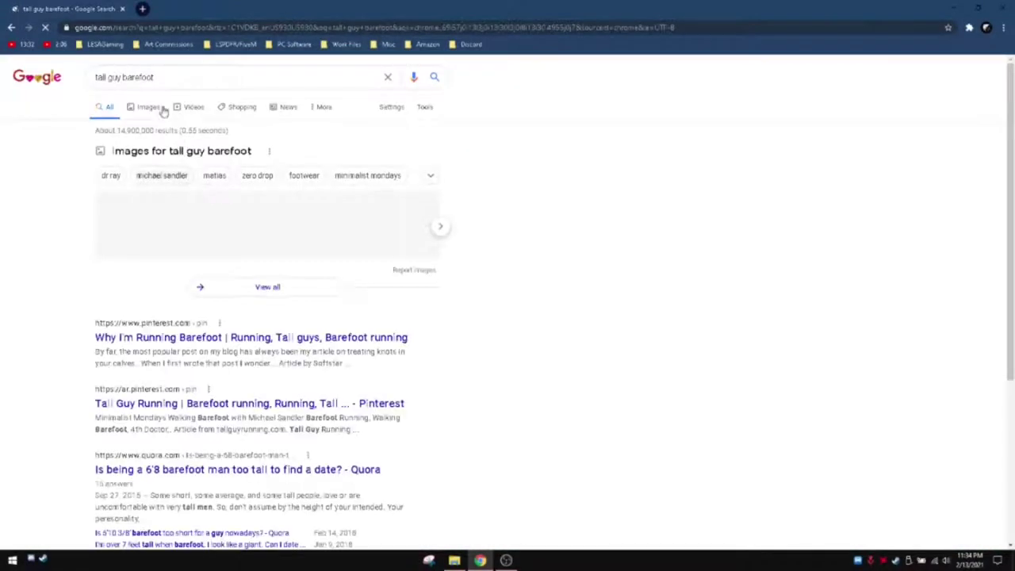
Copy the Freakishly Big Feet photo from the image results
left_click(147, 107)
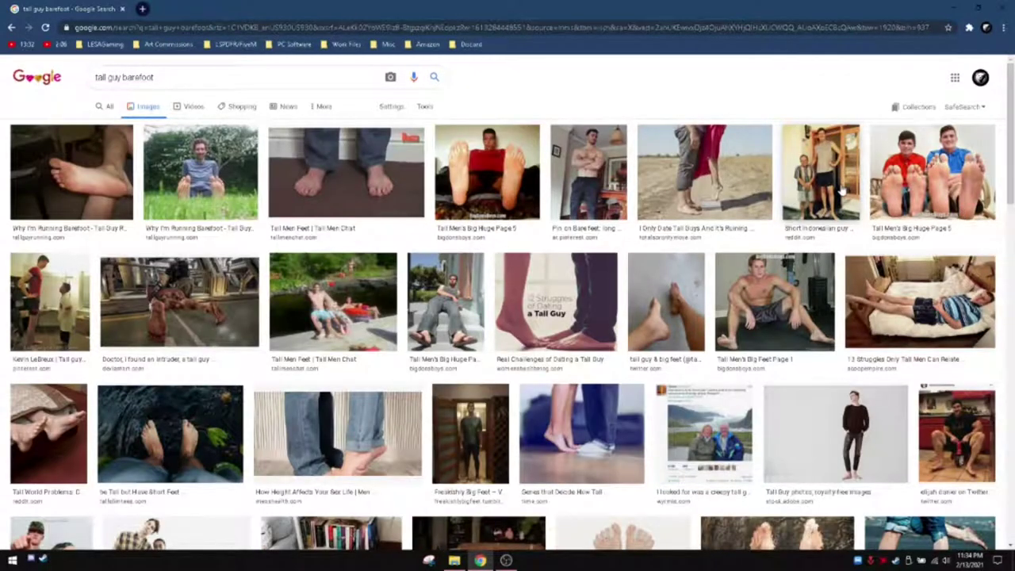
scroll(842, 190, "down", 2)
scroll(634, 190, "down", 2)
left_click(478, 185)
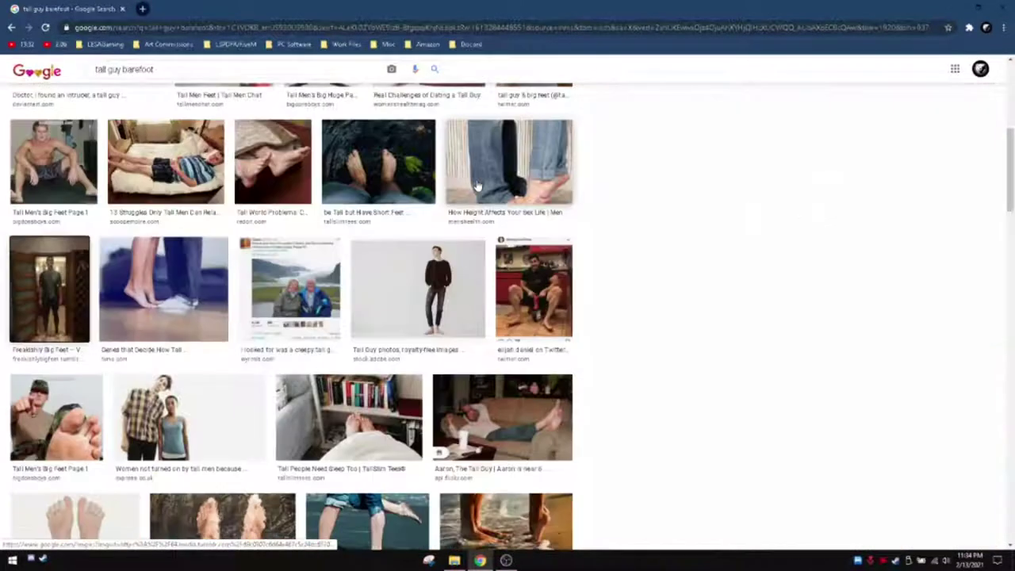
right_click(861, 309)
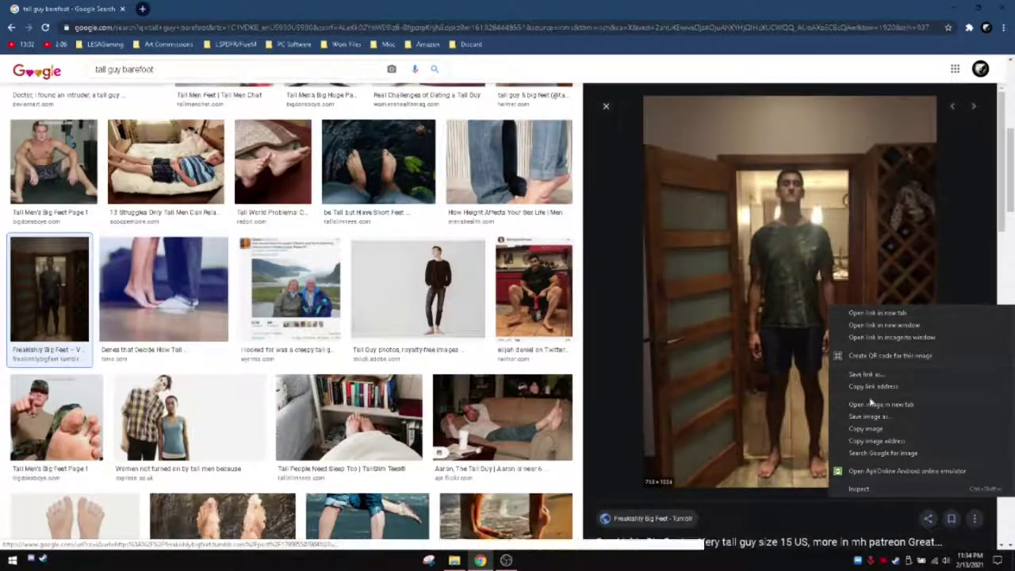
left_click(880, 429)
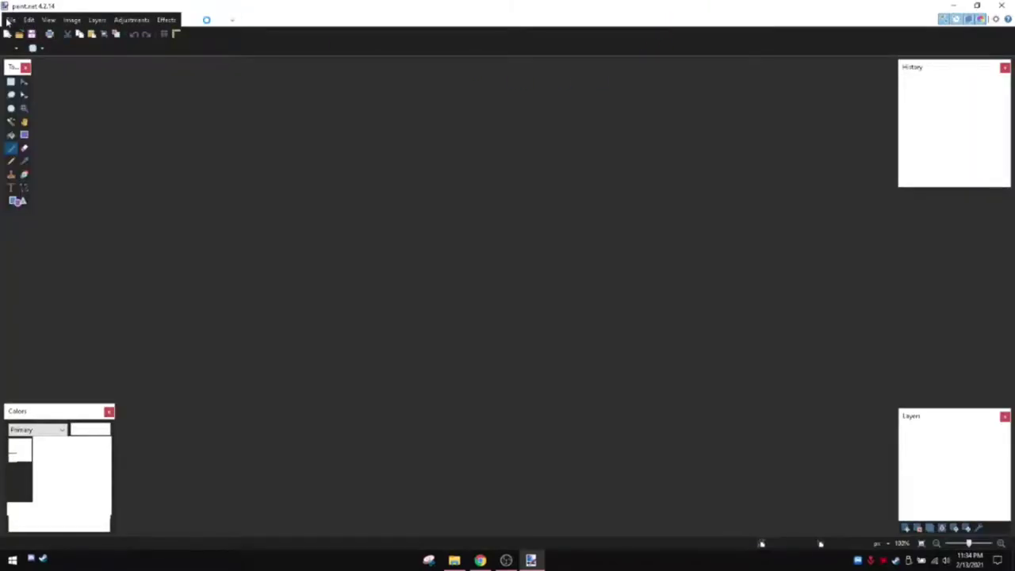
Create a new 768×1024 image in paint.net
left_click(11, 20)
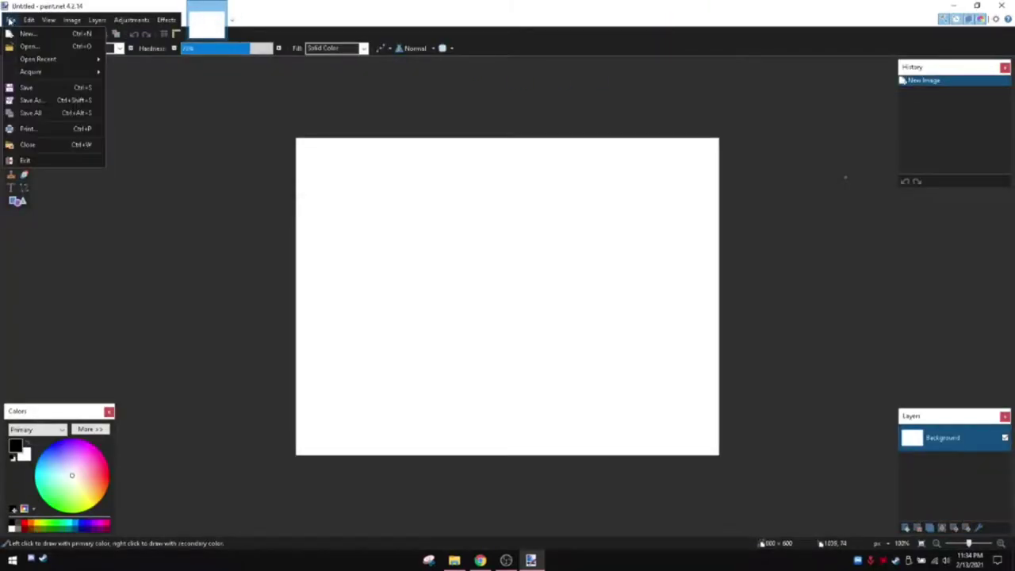
left_click(17, 35)
left_click(502, 343)
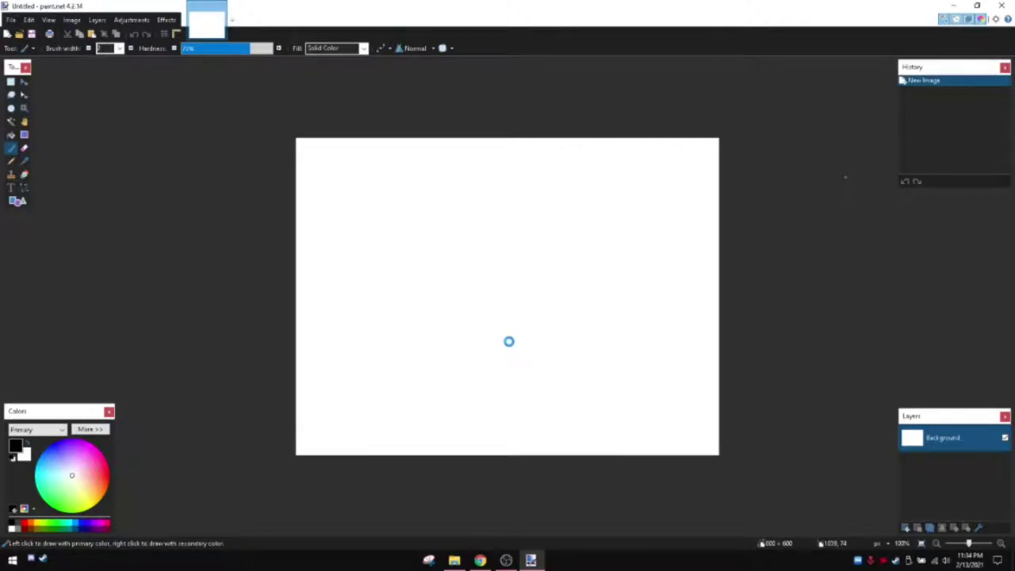
Paste the barefoot man photo onto the canvas, then return to a maximized Chrome
key("ctrl+v")
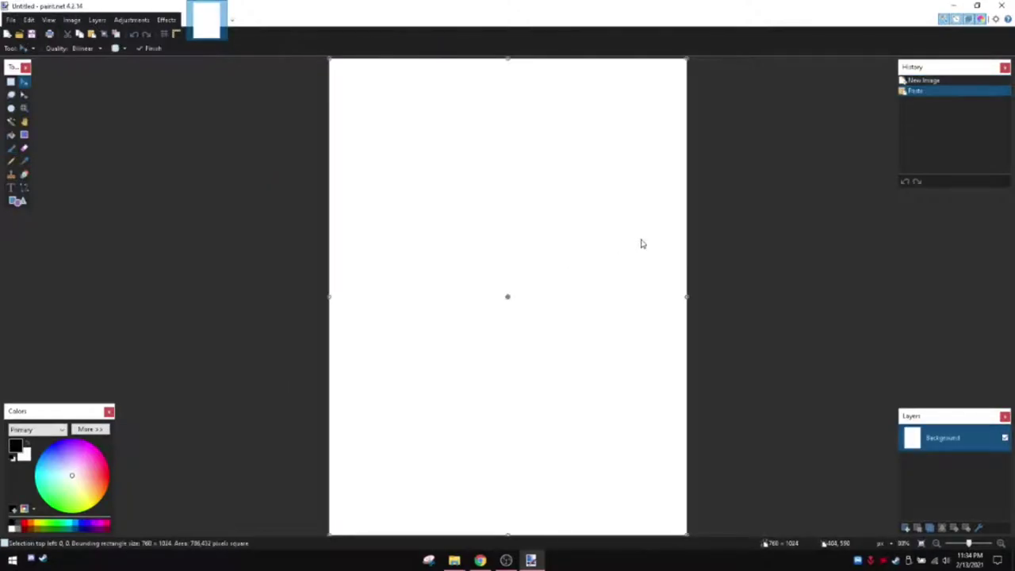
scroll(538, 253, "up", 4)
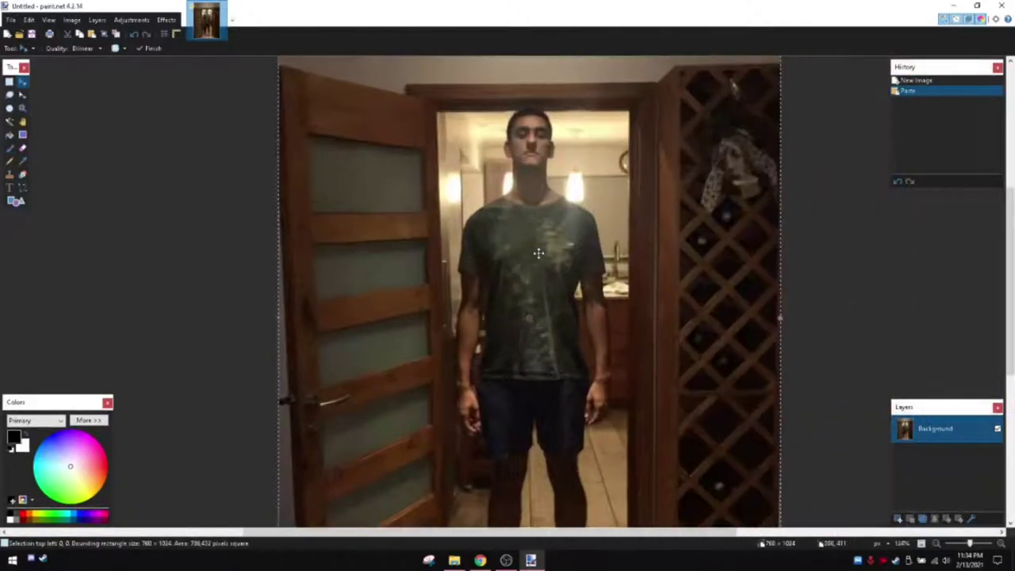
key("alt+Tab")
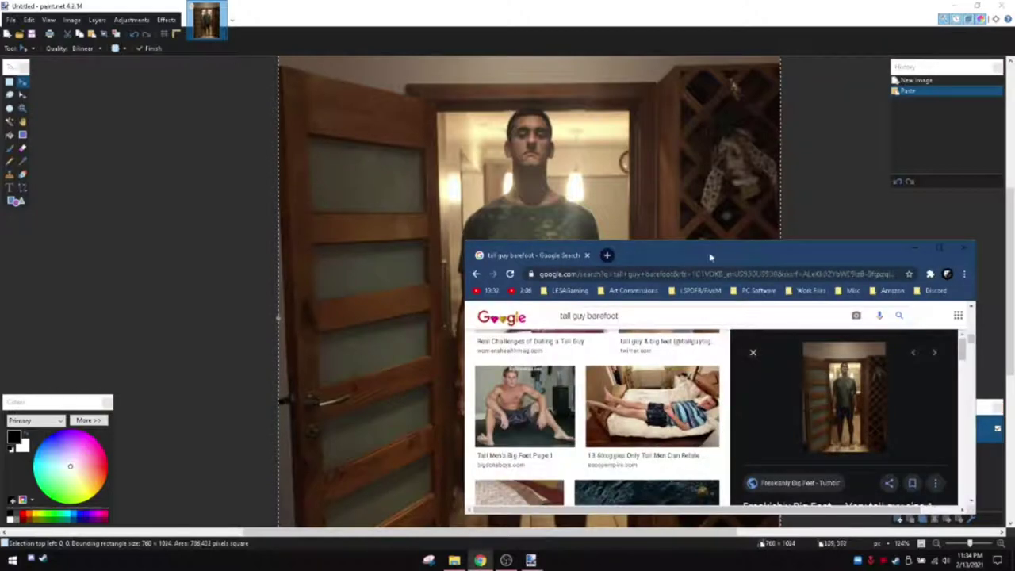
double_click(710, 257)
Search Google Images for 'cardboard box' and browse the results
type("cardb")
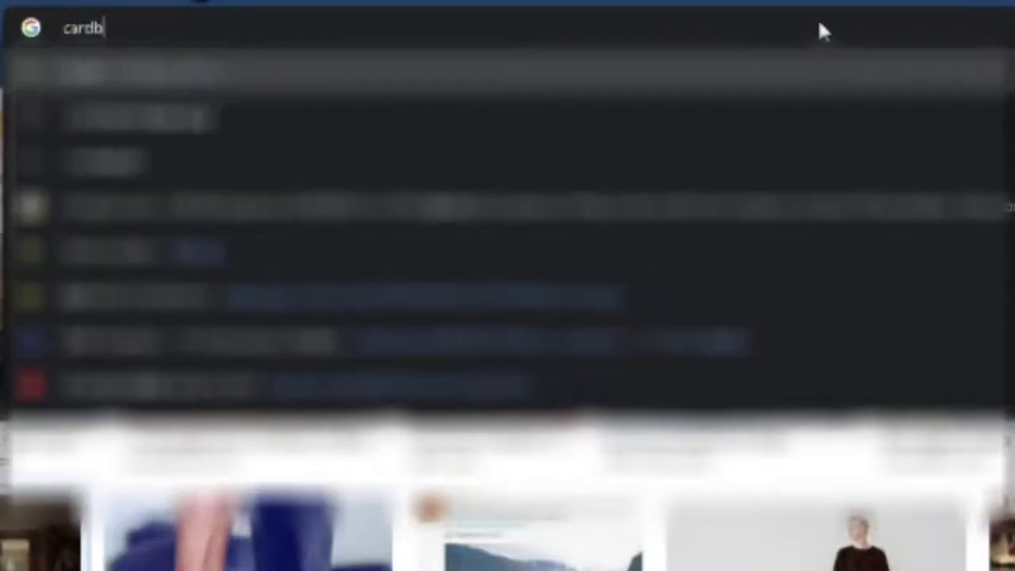
type("oard box")
key("Return")
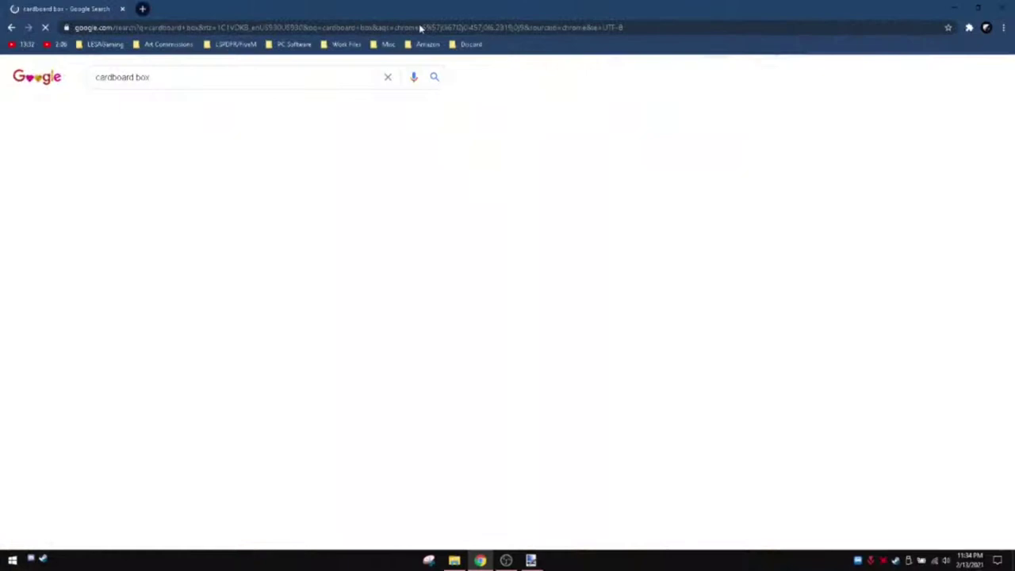
left_click(145, 116)
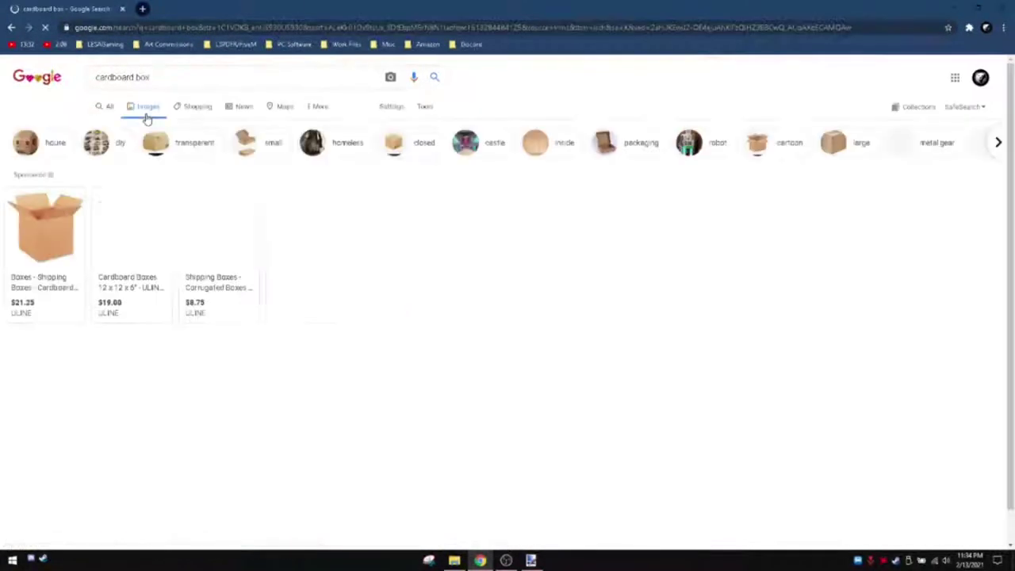
scroll(368, 297, "down", 2)
scroll(368, 296, "down", 2)
scroll(369, 297, "down", 2)
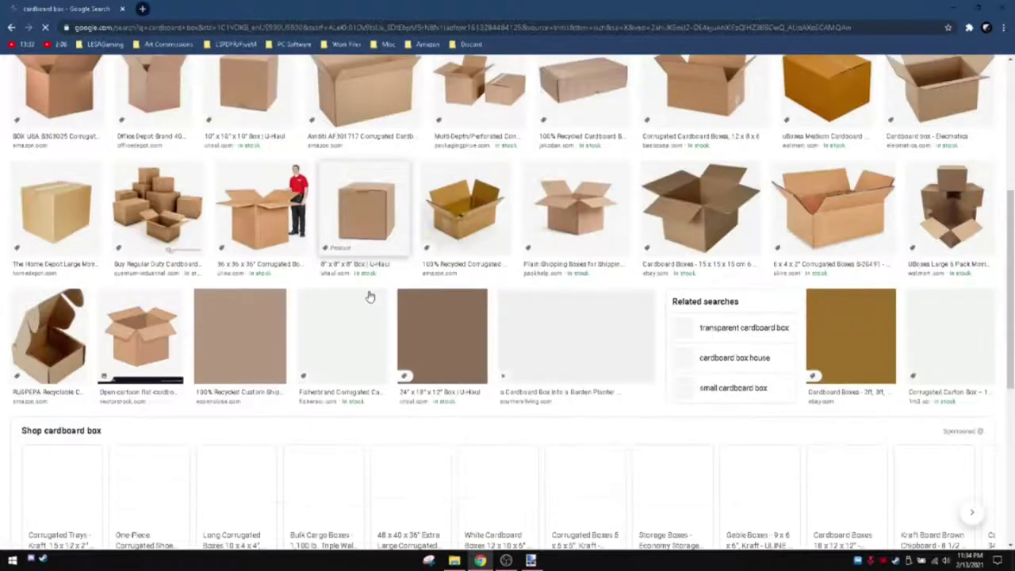
scroll(351, 294, "up", 2)
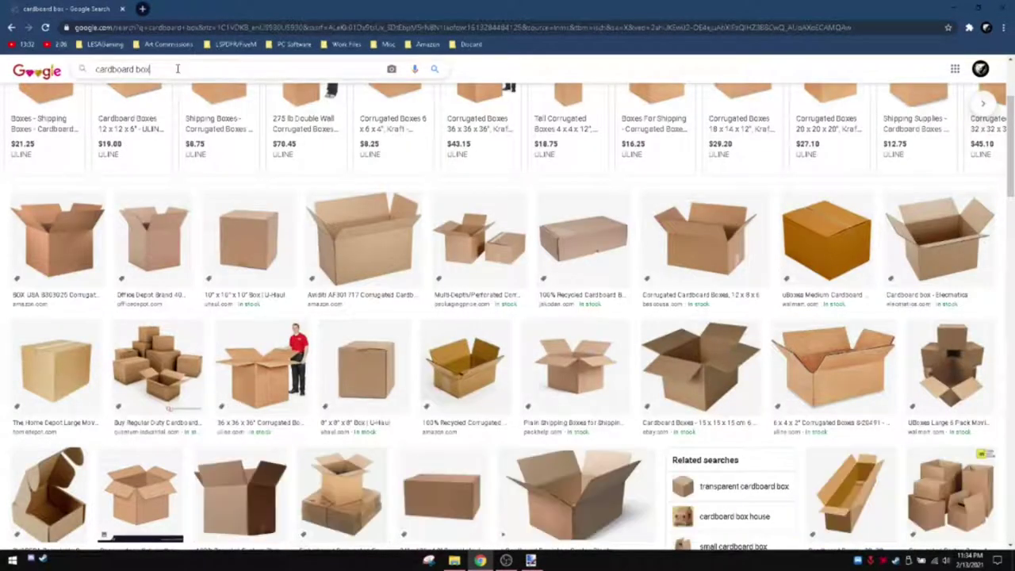
Refine to 'cardboard box house' and copy the DIY Cardboard Box Playhouse photo
type(" house")
key("Return")
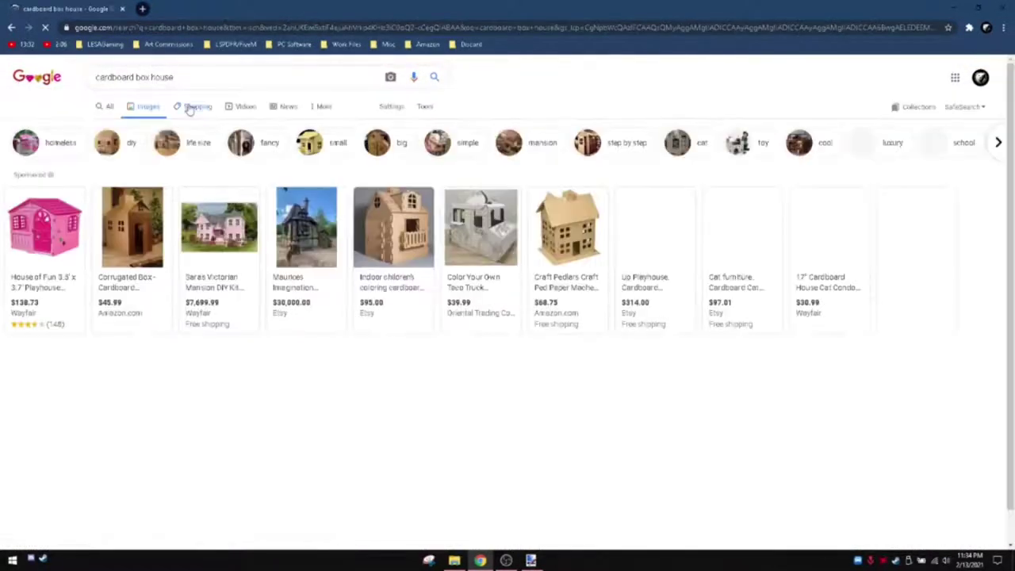
scroll(190, 241, "down", 1)
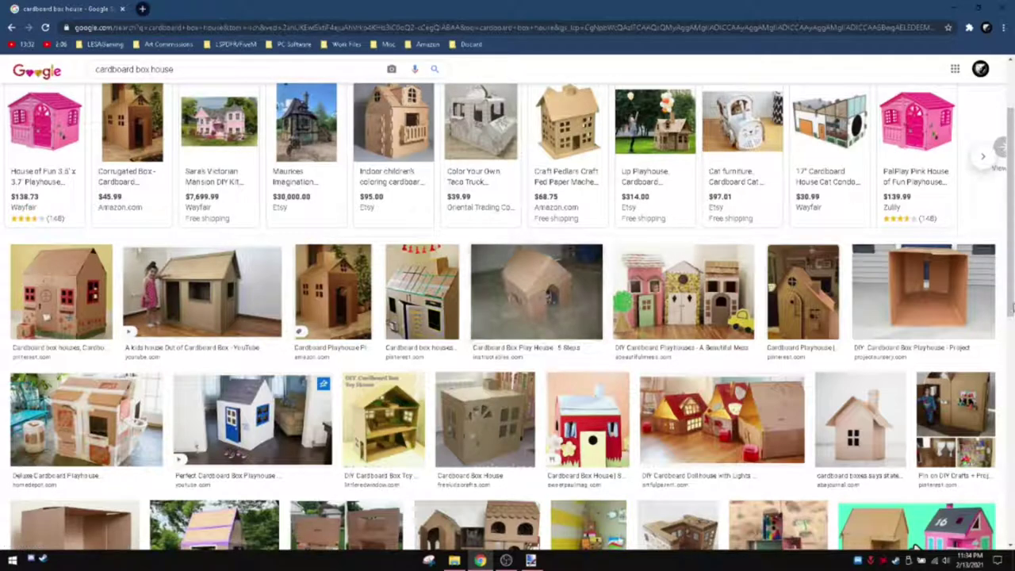
left_click(917, 293)
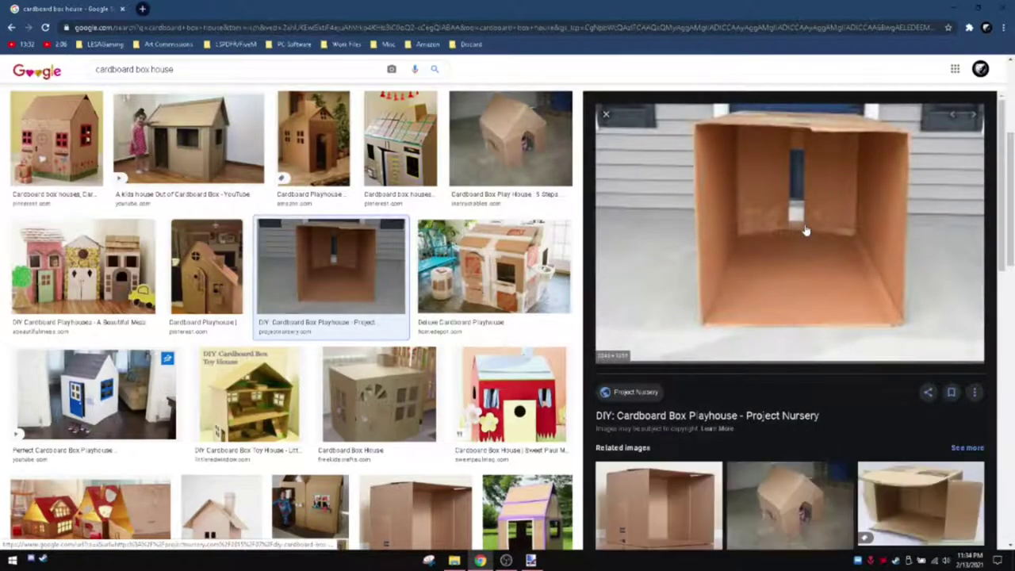
right_click(804, 230)
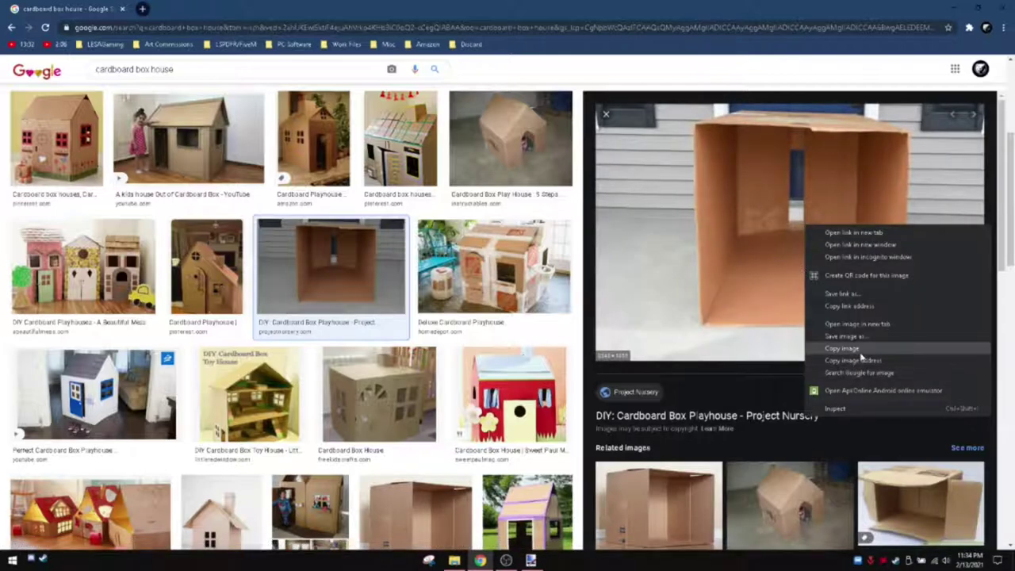
left_click(849, 354)
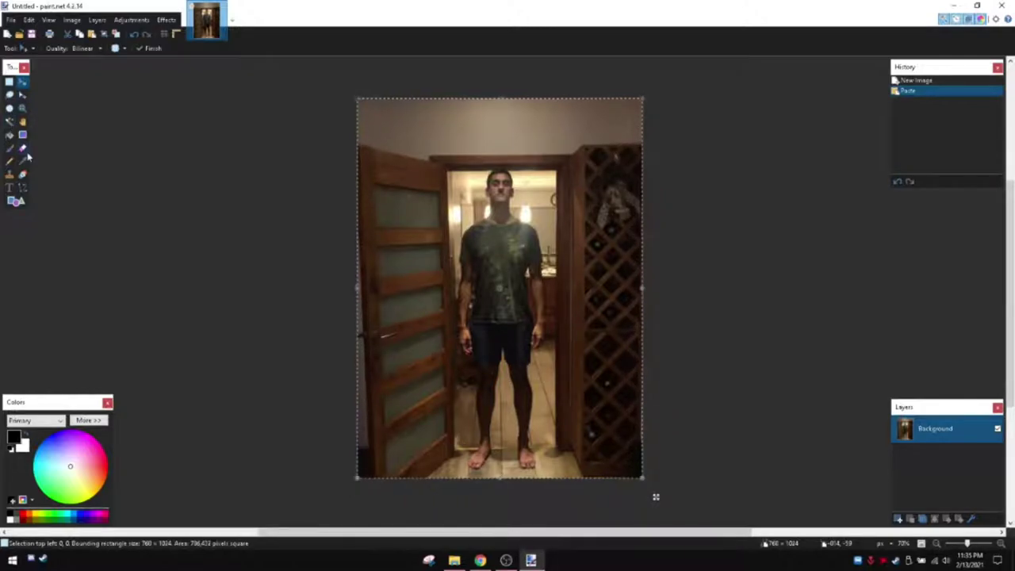
Set the Eraser to 0% hardness with a 150 brush width
key("e")
left_click(119, 48)
left_click(102, 163)
left_click_drag(215, 48, 183, 49)
scroll(333, 99, "up", 3, "ctrl")
left_click(118, 48)
left_click(107, 102)
Test-erase strips at the top, undo them, and reduce the brush width to 125
left_click_drag(340, 48, 283, 56)
left_click_drag(720, 84, 476, 119)
scroll(293, 32, "left", 5)
key("ctrl+z")
key("ctrl+z")
left_click(119, 49)
left_click(111, 127)
Erase the top strip of the photo and the background right of the feet
mouse_move(358, 86)
left_mouse_down()
mouse_move(300, 91)
mouse_move(340, 135)
mouse_move(420, 272)
mouse_move(405, 214)
left_mouse_up()
scroll(335, 135, "down", 10)
scroll(419, 272, "up", 8)
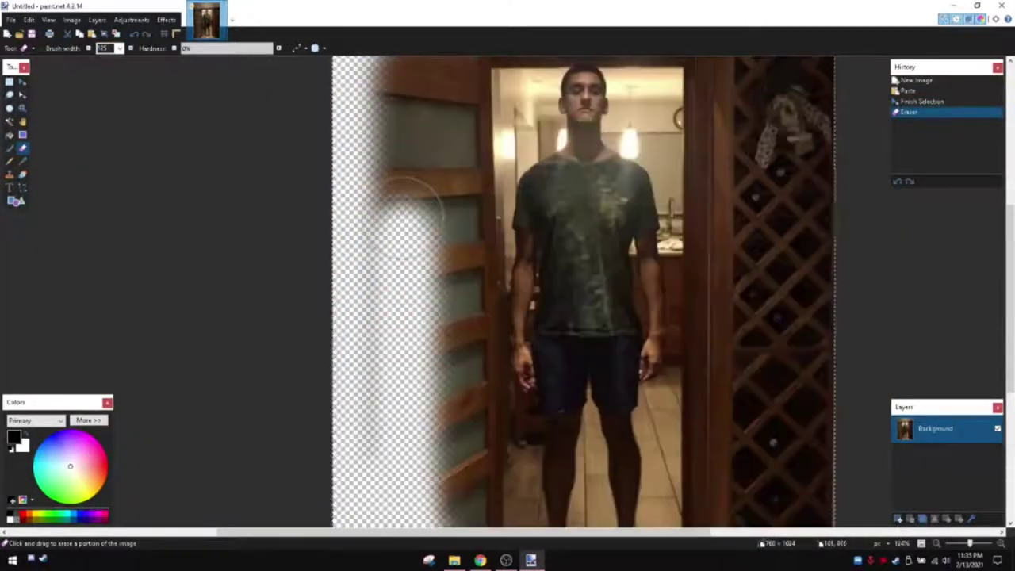
scroll(405, 214, "down", 5)
scroll(747, 294, "down", 5)
mouse_move(730, 261)
left_mouse_down()
mouse_move(748, 295)
mouse_move(737, 277)
left_mouse_up()
scroll(738, 278, "up", 10)
scroll(731, 300, "down", 10)
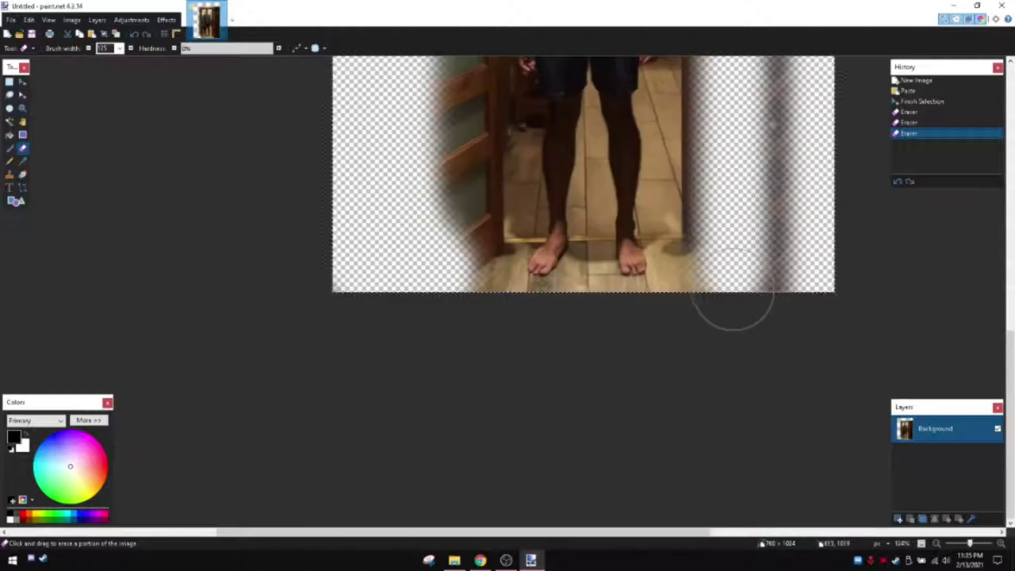
scroll(769, 340, "up", 2)
scroll(782, 328, "up", 2)
scroll(721, 204, "up", 6)
left_click_drag(720, 204, 712, 111)
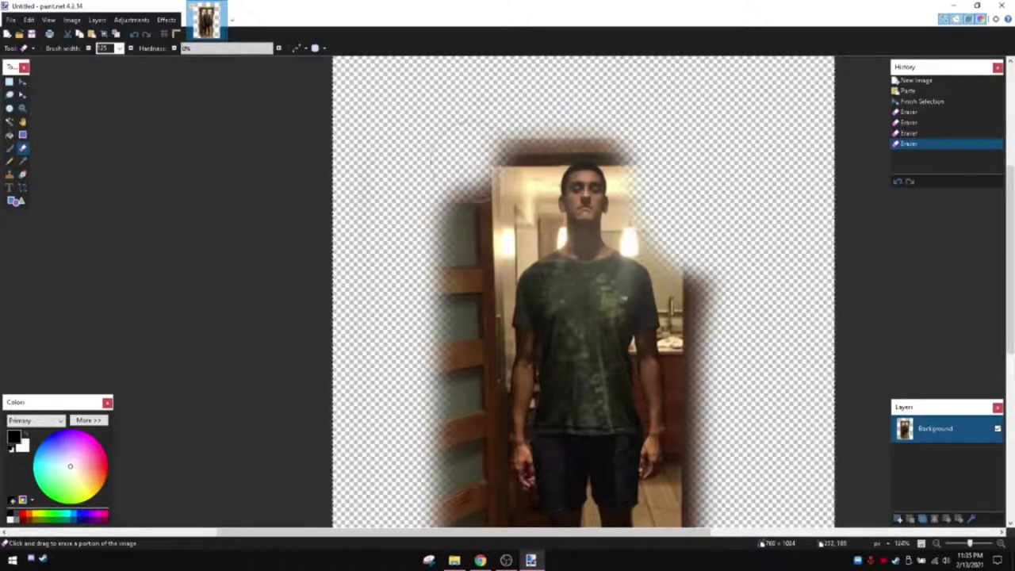
left_click_drag(586, 135, 460, 261)
scroll(448, 298, "down", 10)
Erase the floor below the feet, the right edge, and the door frame around the head
mouse_move(448, 298)
left_mouse_down()
mouse_move(562, 352)
mouse_move(675, 339)
mouse_move(713, 135)
left_mouse_up()
scroll(714, 135, "up", 5)
left_click_drag(703, 276, 714, 147)
scroll(713, 146, "up", 5)
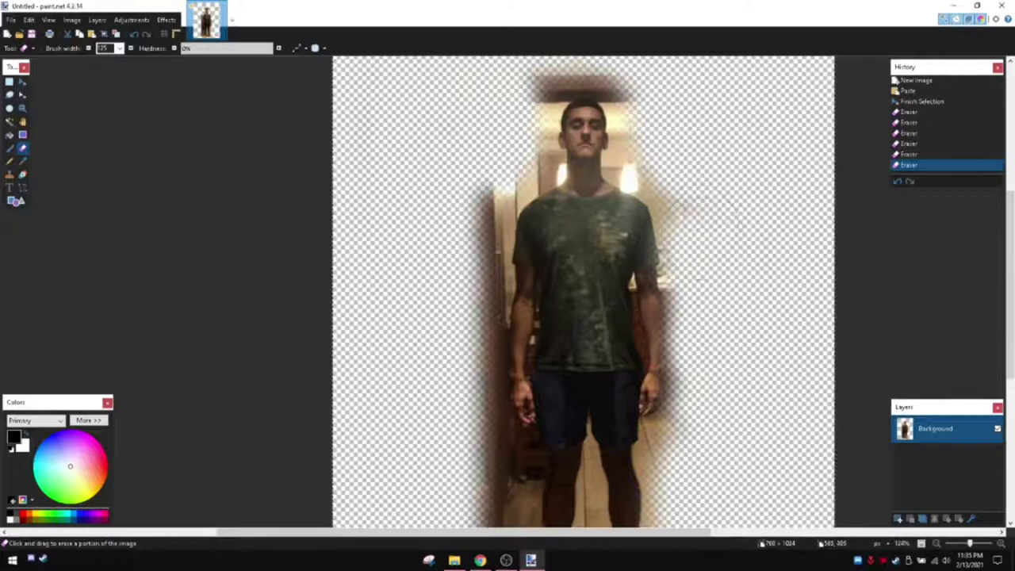
mouse_move(670, 111)
left_mouse_down()
mouse_move(611, 87)
mouse_move(523, 95)
mouse_move(507, 159)
mouse_move(479, 198)
mouse_move(452, 372)
left_mouse_up()
Lighten the floor under the feet and clear remaining background near the legs
scroll(452, 362, "down", 5)
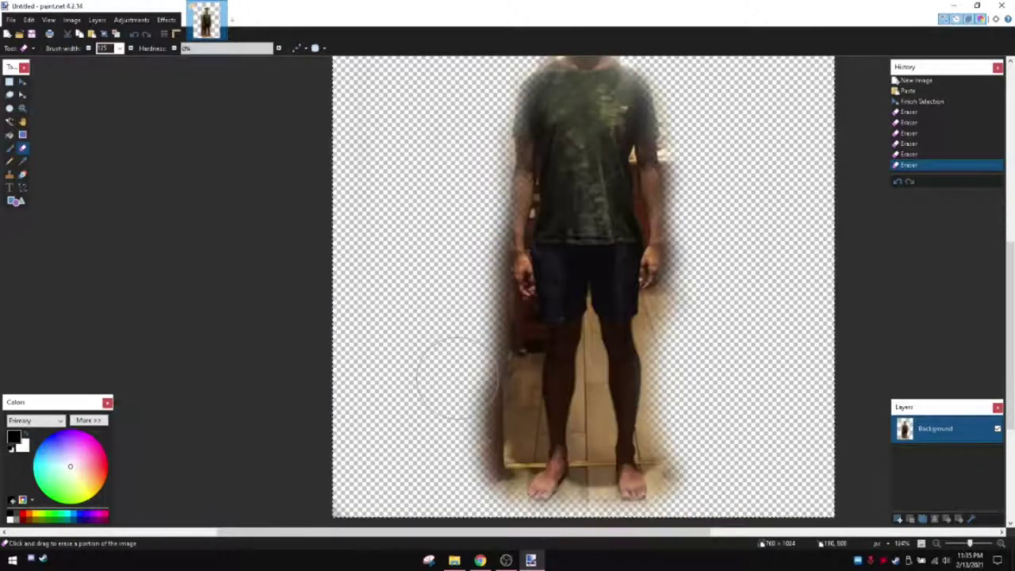
scroll(501, 448, "up", 2, "ctrl")
scroll(501, 444, "up", 3, "ctrl")
scroll(564, 505, "down", 1, "ctrl")
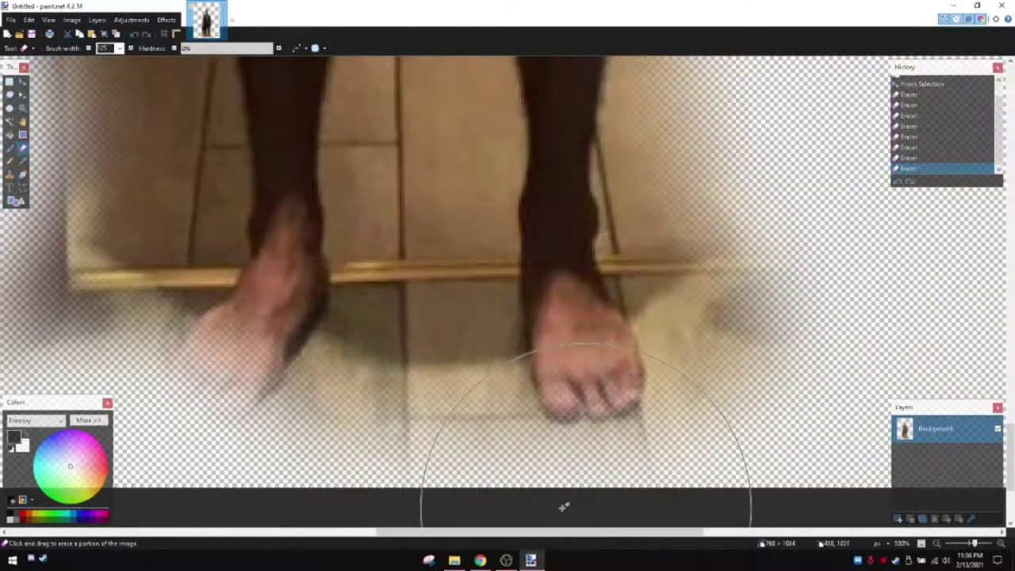
scroll(564, 505, "right", 1)
left_click_drag(618, 396, 396, 412)
scroll(555, 397, "down", 3, "ctrl")
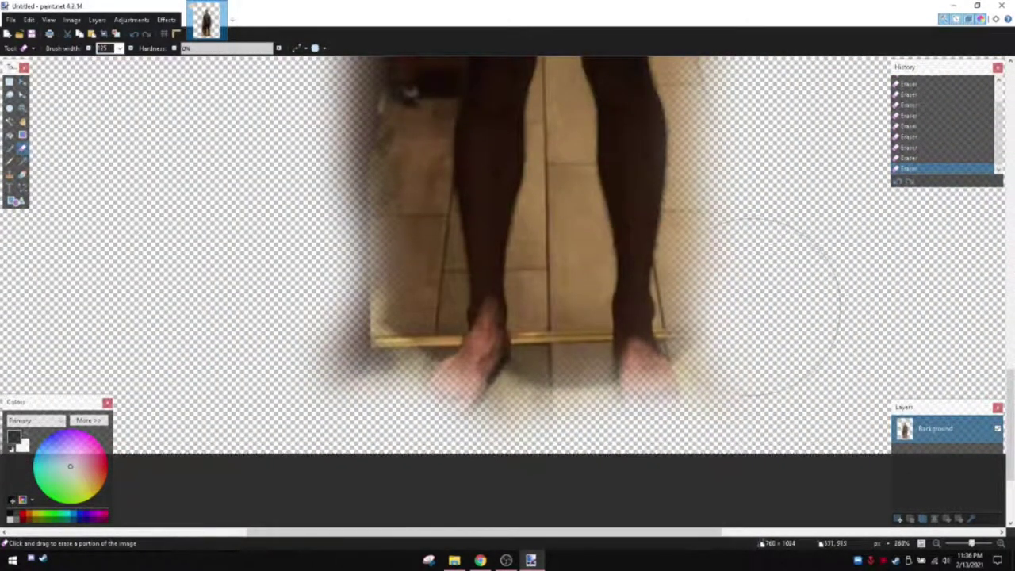
scroll(747, 431, "up", 3)
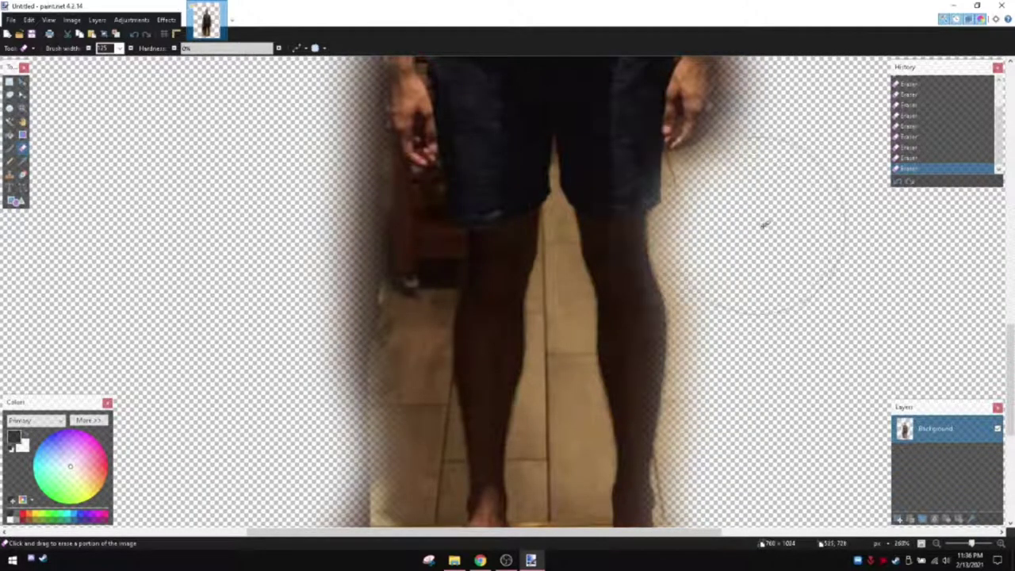
left_click_drag(359, 255, 351, 283)
scroll(341, 269, "down", 3)
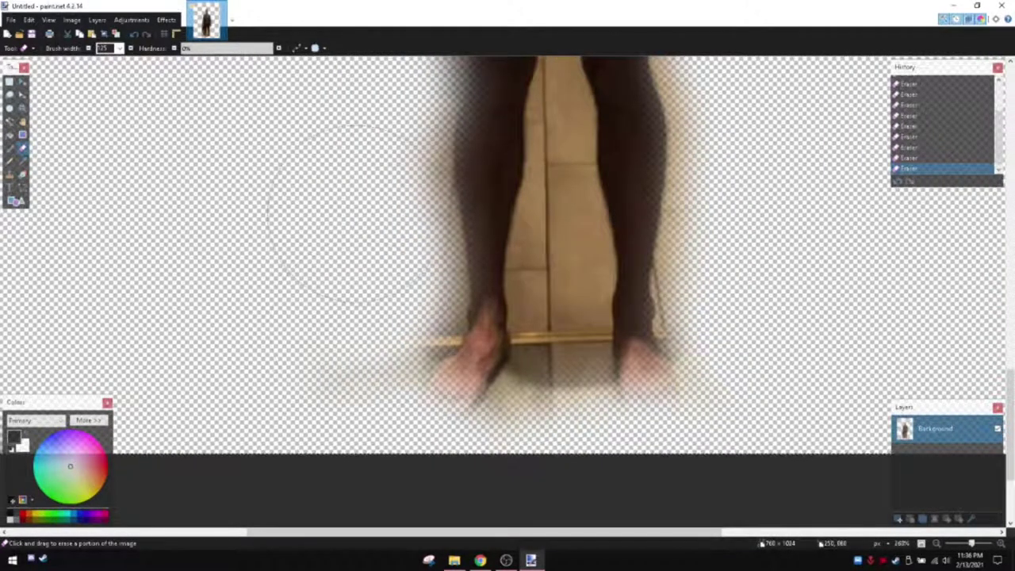
scroll(339, 227, "down", 2, "ctrl")
scroll(476, 202, "down", 2, "ctrl")
scroll(357, 222, "up", 2, "ctrl")
scroll(444, 198, "down", 2, "ctrl")
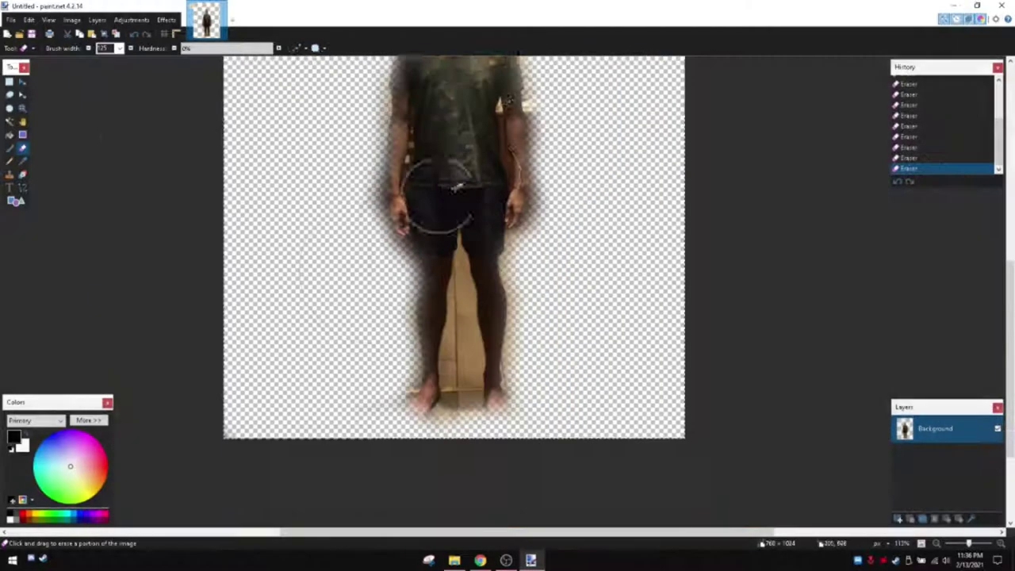
scroll(547, 175, "down", 2, "ctrl")
scroll(559, 214, "up", 3, "ctrl")
Shrink the Eraser brush width to 2 and erase the floor between the feet
scroll(566, 233, "down", 2)
left_click(118, 48)
left_click(111, 89)
scroll(290, 380, "up", 2, "ctrl")
scroll(290, 380, "up", 2, "ctrl")
mouse_move(420, 285)
left_mouse_down()
mouse_move(456, 361)
mouse_move(356, 396)
mouse_move(404, 388)
mouse_move(285, 373)
mouse_move(306, 286)
mouse_move(297, 150)
left_mouse_up()
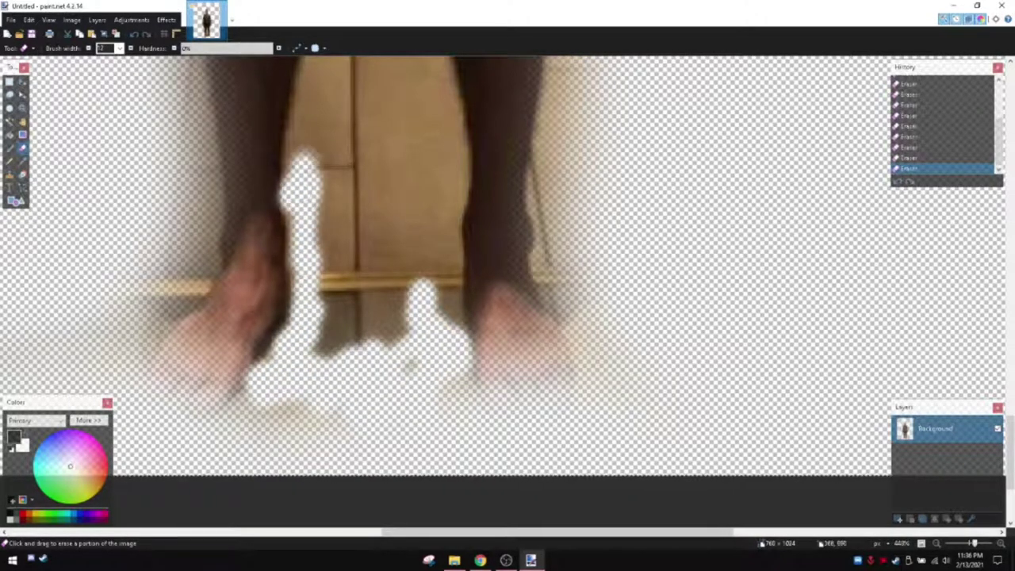
Erase further up the door strip between the legs
scroll(371, 218, "up", 1)
scroll(371, 218, "left", 3)
left_click_drag(396, 246, 458, 111)
scroll(445, 271, "up", 1, "ctrl")
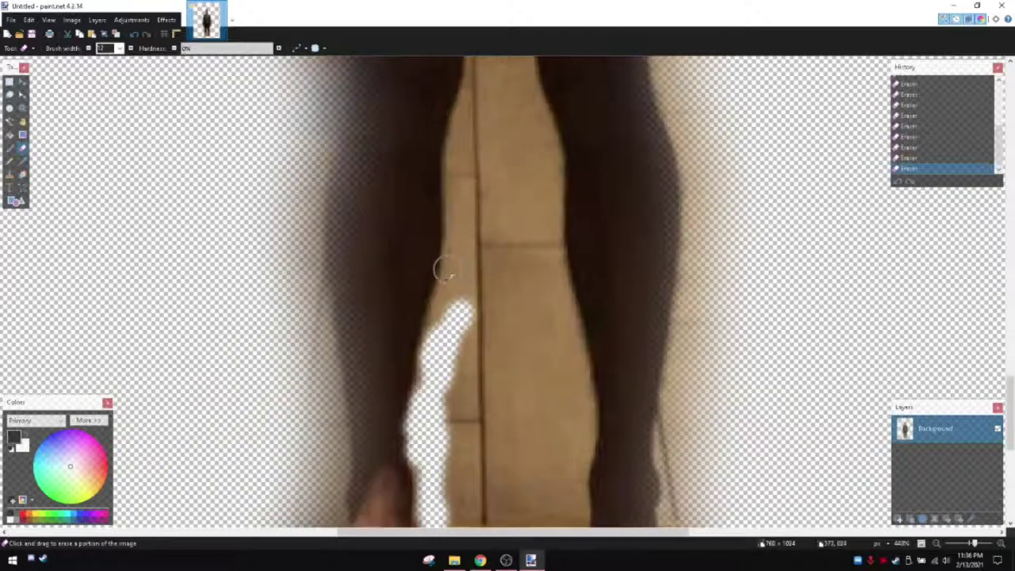
mouse_move(459, 309)
left_mouse_down()
mouse_move(456, 198)
mouse_move(475, 111)
left_mouse_up()
scroll(476, 111, "up", 2)
mouse_move(468, 277)
left_mouse_down()
mouse_move(487, 159)
mouse_move(532, 266)
mouse_move(539, 329)
left_mouse_up()
left_click_drag(547, 367, 551, 388)
scroll(543, 267, "down", 2)
scroll(544, 267, "down", 2)
mouse_move(547, 127)
left_mouse_down()
mouse_move(574, 210)
mouse_move(583, 329)
mouse_move(559, 432)
left_mouse_up()
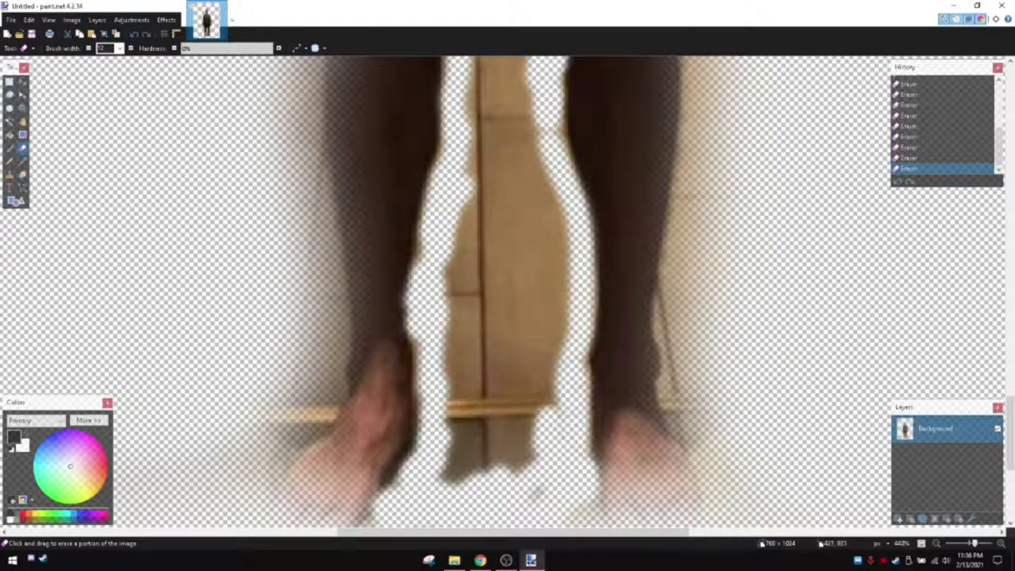
left_click_drag(448, 444, 440, 475)
scroll(440, 475, "up", 3)
left_click_drag(468, 388, 476, 170)
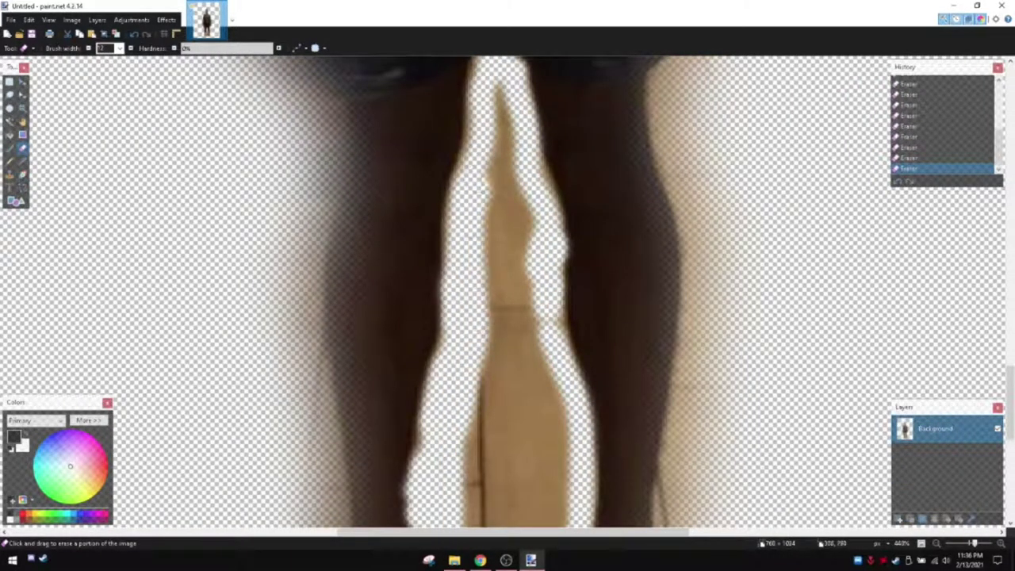
mouse_move(495, 87)
left_mouse_down()
mouse_move(571, 475)
mouse_move(555, 496)
left_mouse_up()
scroll(555, 318, "down", 2)
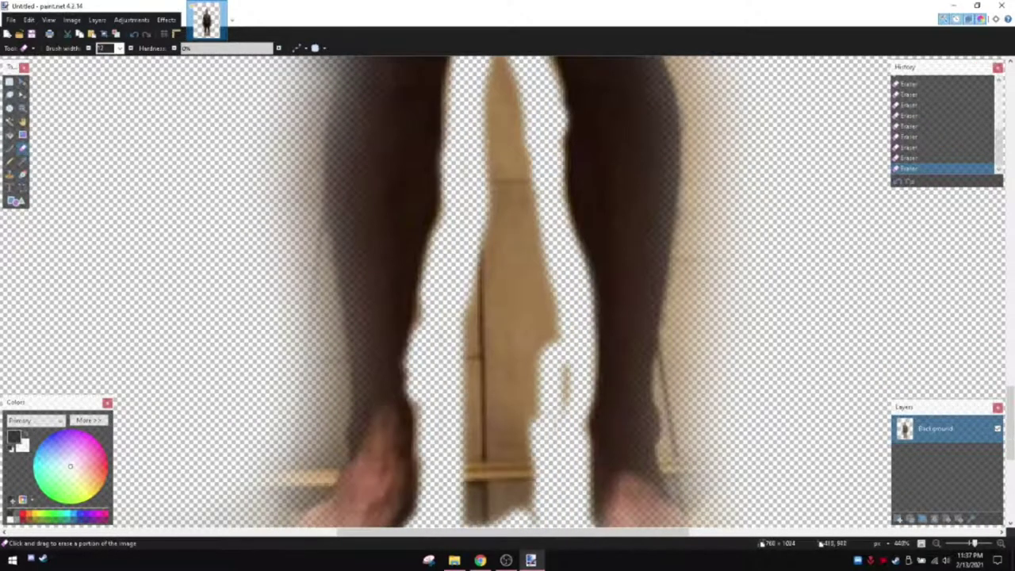
Clear the remaining tan door stripe between the legs, including near the right foot
left_click_drag(551, 440, 523, 503)
scroll(508, 317, "up", 3)
left_click_drag(496, 317, 491, 436)
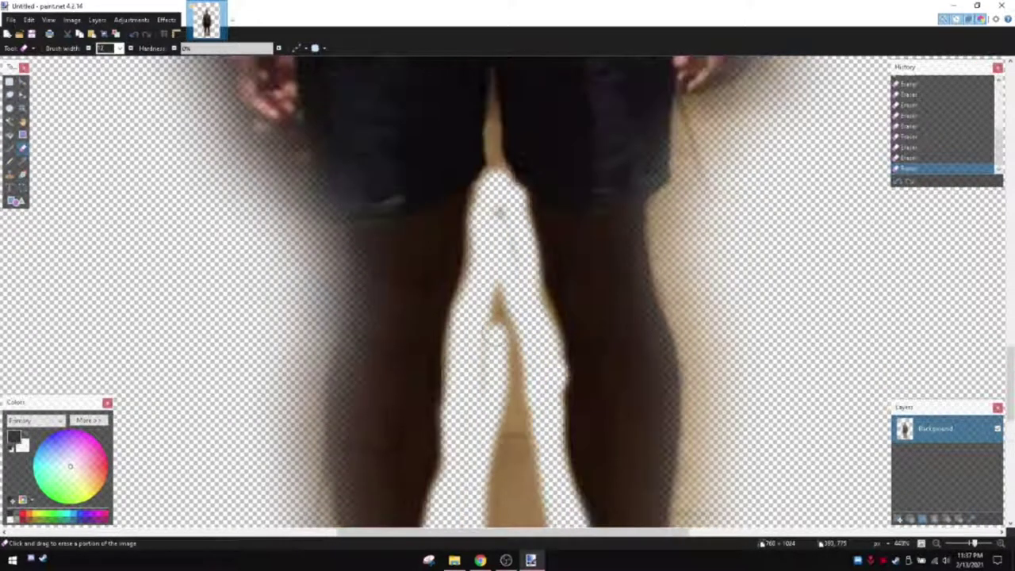
scroll(507, 317, "down", 3)
left_click_drag(500, 305, 508, 436)
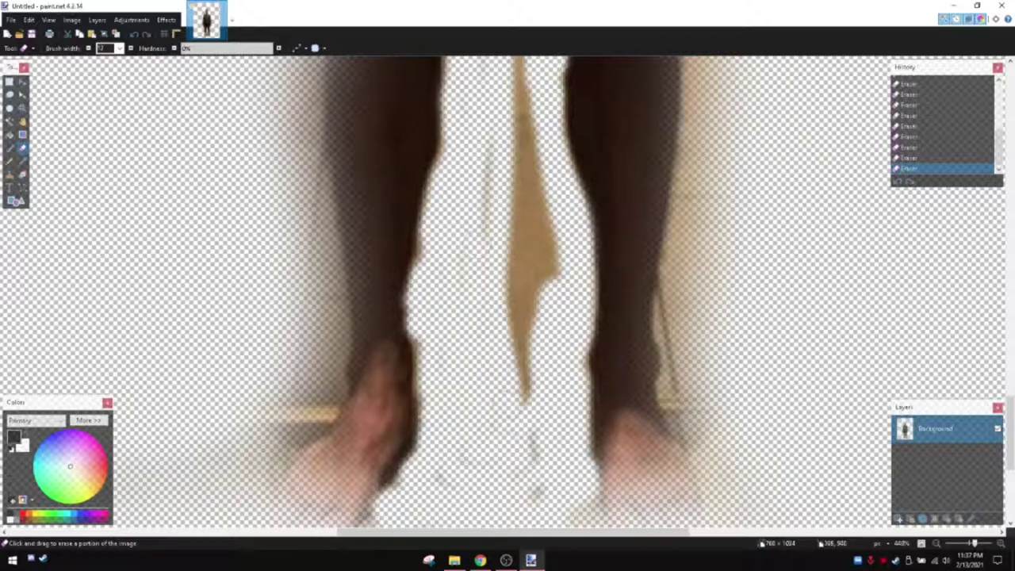
left_click_drag(519, 306, 521, 151)
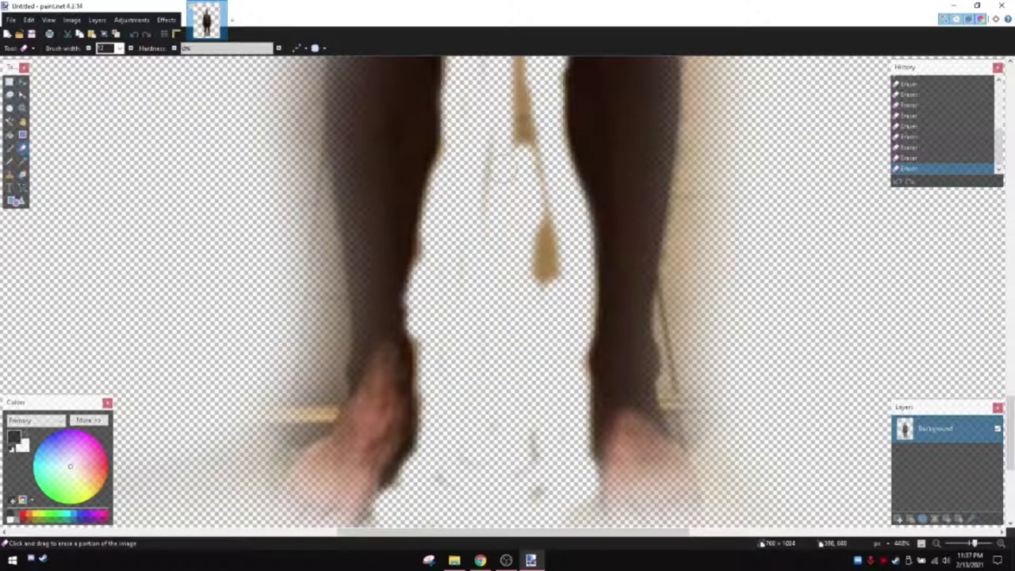
scroll(507, 317, "up", 2)
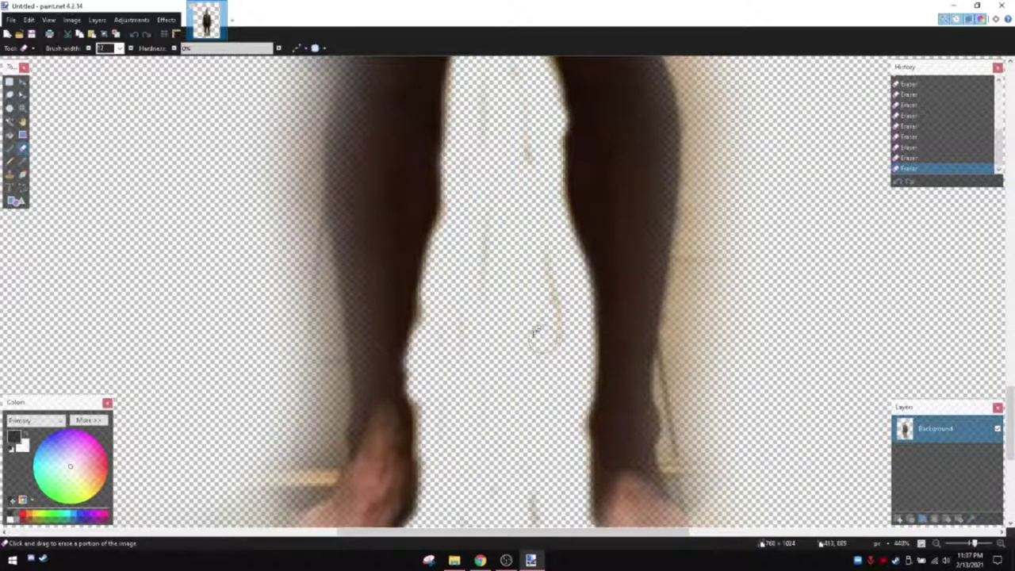
scroll(535, 331, "down", 5)
scroll(571, 317, "up", 4)
scroll(563, 167, "up", 1)
Erase the gap between torso and arm, clean the arm's left edge, and move the new layer below
mouse_move(559, 155)
left_mouse_down()
mouse_move(569, 401)
mouse_move(588, 353)
left_mouse_up()
scroll(586, 348, "down", 3)
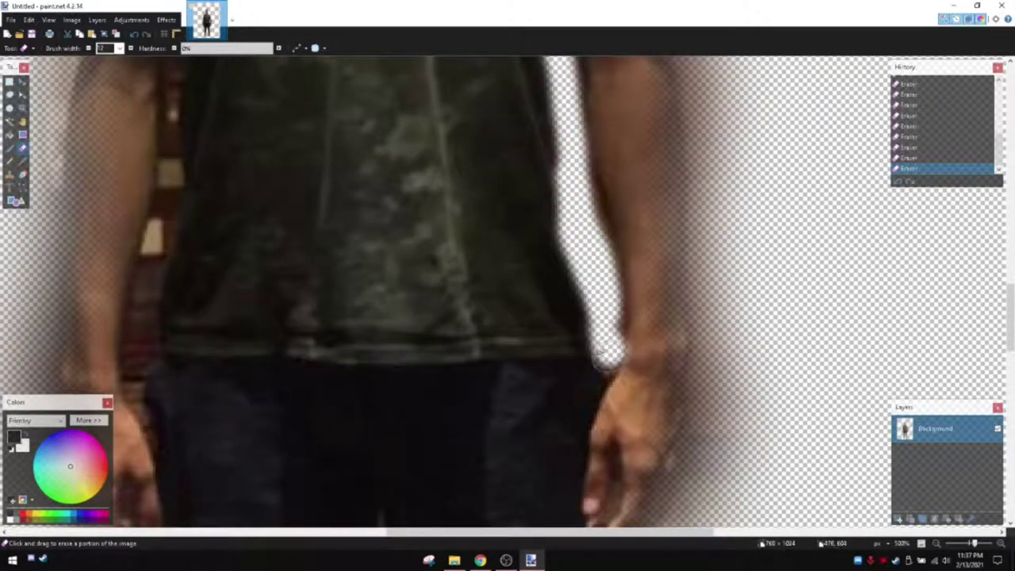
scroll(475, 370, "left", 5)
left_click_drag(452, 385, 488, 95)
scroll(631, 138, "down", 3)
scroll(630, 139, "up", 2)
scroll(657, 169, "down", 3)
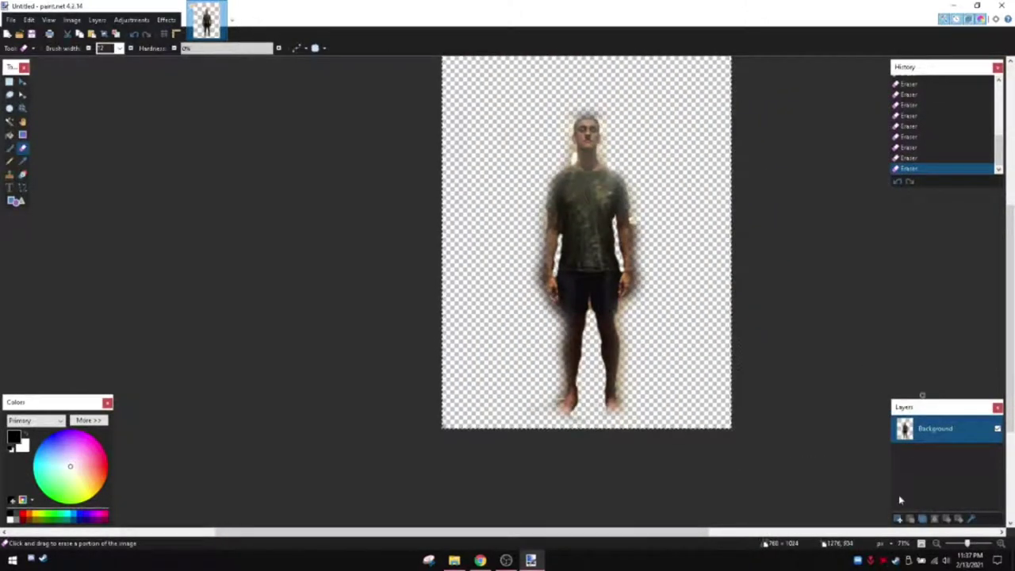
left_click_drag(940, 450, 938, 453)
Paste the box photo into Layer 2, keeping the canvas size, and shift it into place
key("ctrl+v")
left_click(519, 361)
mouse_move(784, 474)
left_mouse_down()
mouse_move(532, 473)
mouse_move(305, 323)
left_mouse_up()
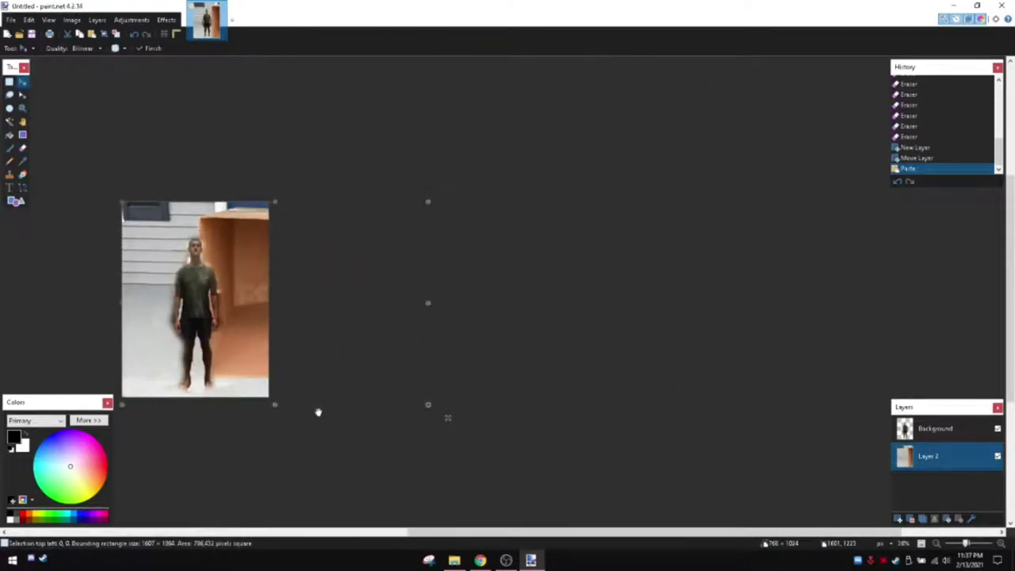
left_click_drag(309, 396, 365, 408)
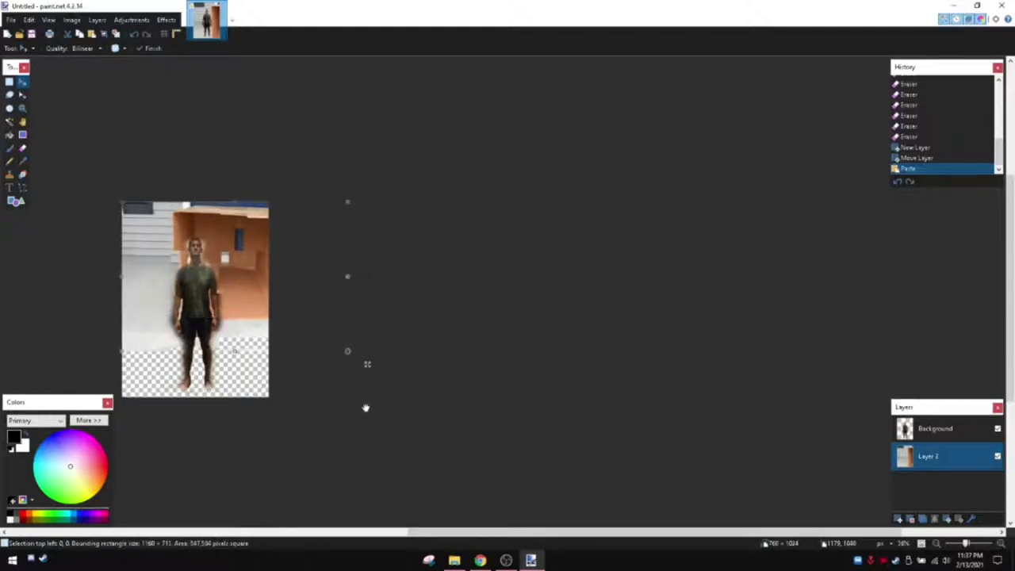
left_click_drag(290, 385, 386, 328)
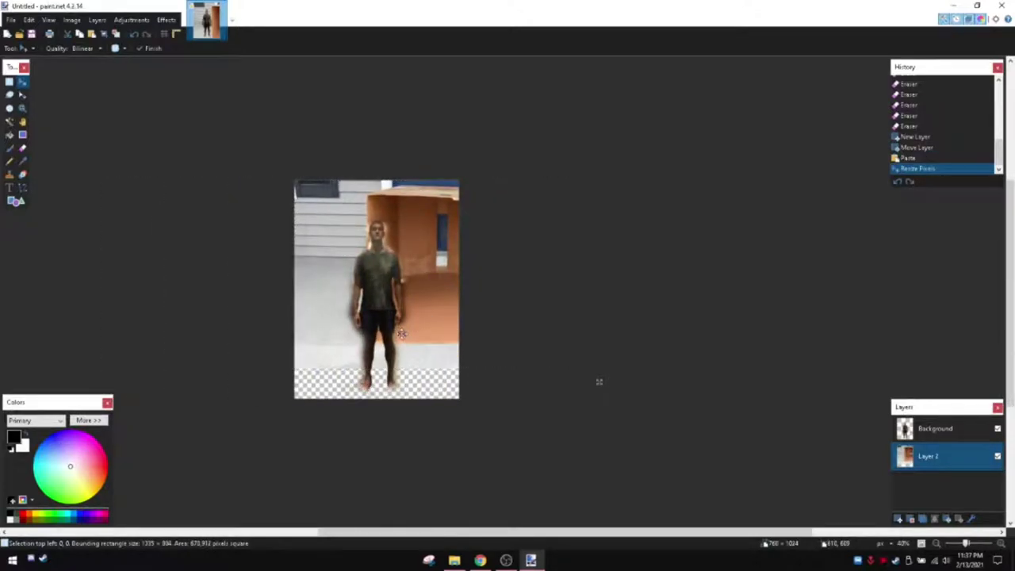
left_click_drag(598, 381, 568, 412)
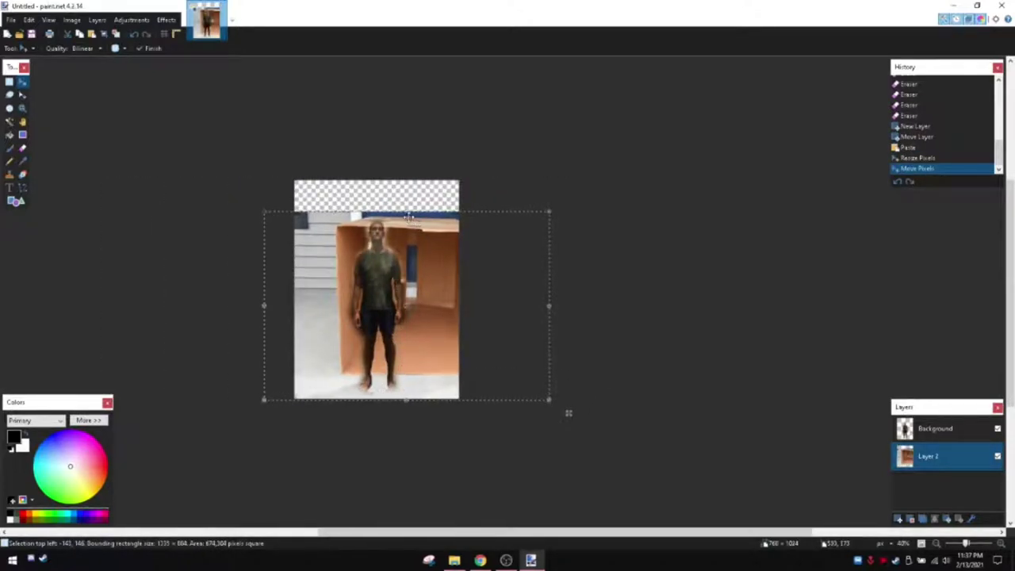
Stretch the box photo to fill the canvas and reselect the Background layer
left_click_drag(422, 162, 417, 168)
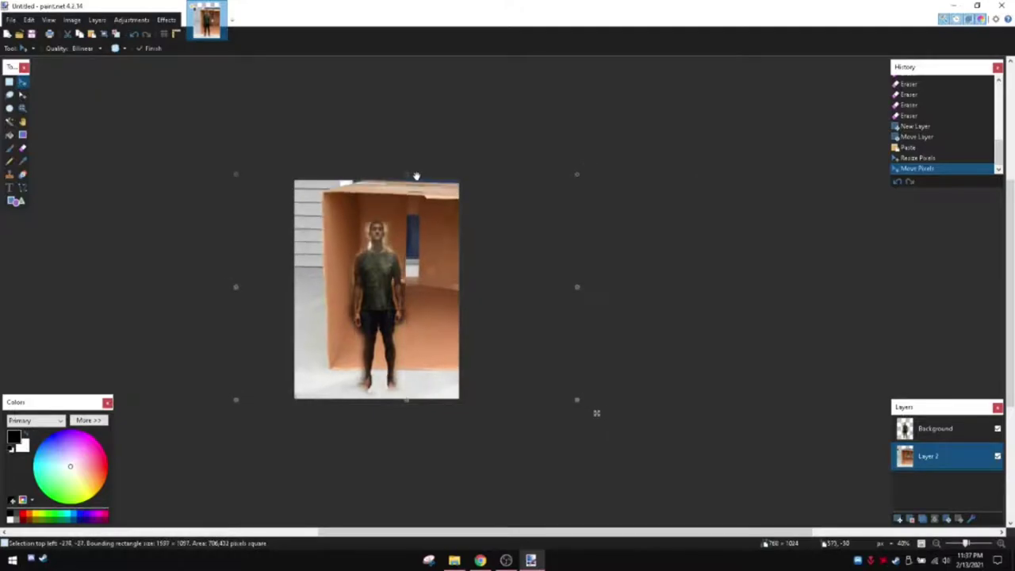
scroll(399, 265, "up", 3)
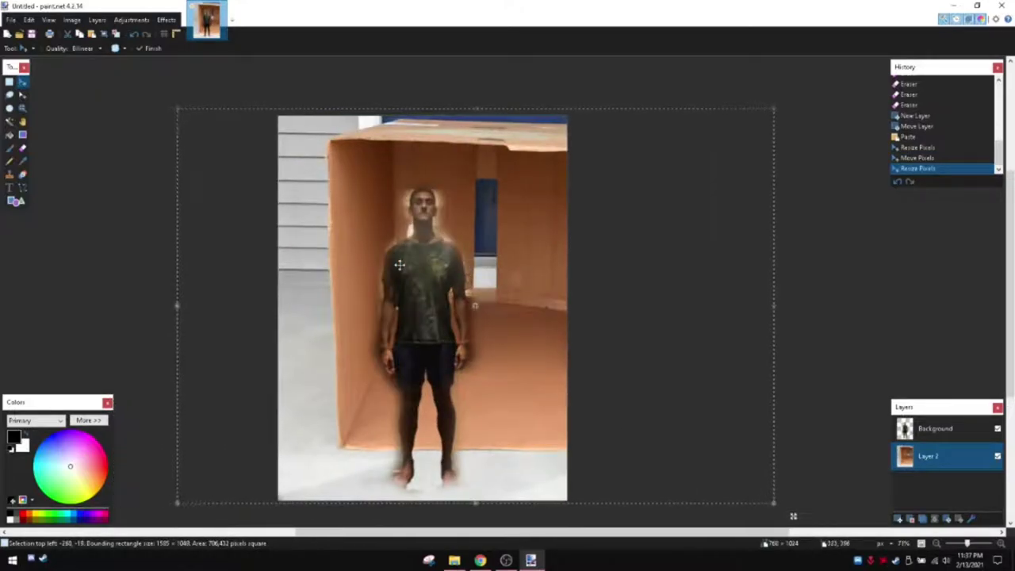
scroll(399, 265, "up", 1)
scroll(399, 265, "up", 1)
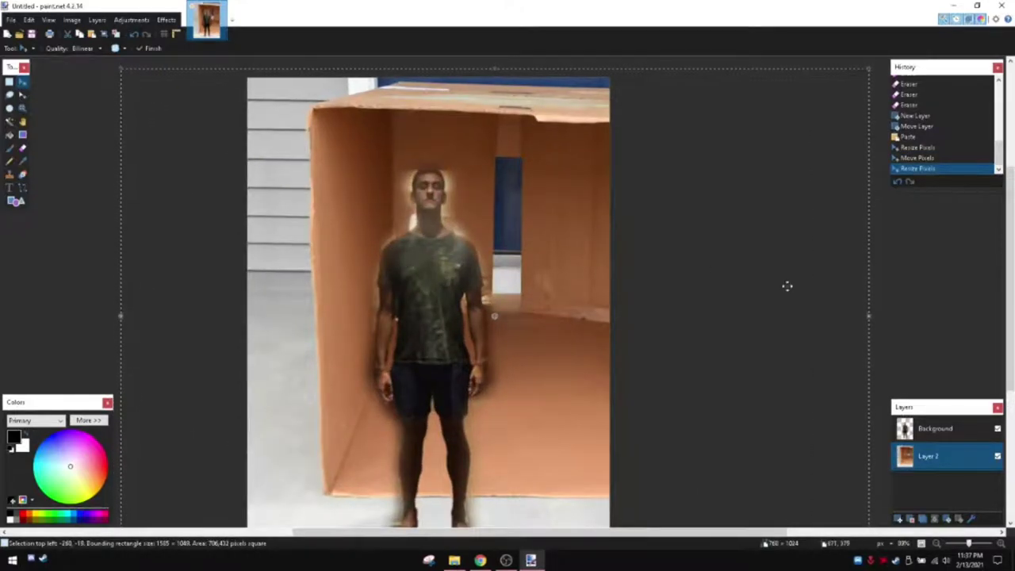
left_click(926, 433)
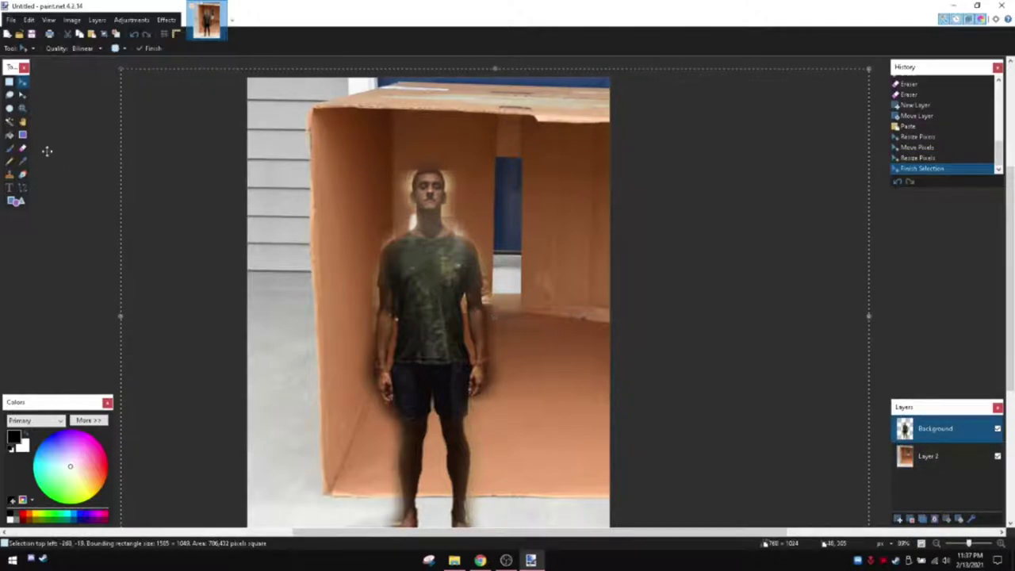
Erase the leftover background patches around the man's bare feet, including below the left heel
key("e")
scroll(401, 215, "up", 3, "ctrl")
scroll(476, 210, "up", 3, "ctrl")
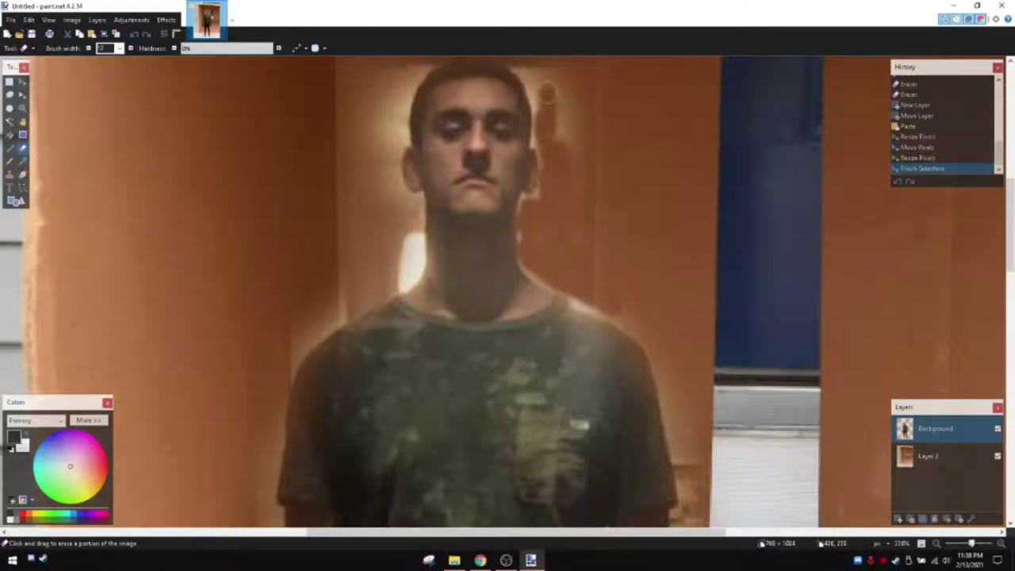
scroll(547, 94, "up", 3)
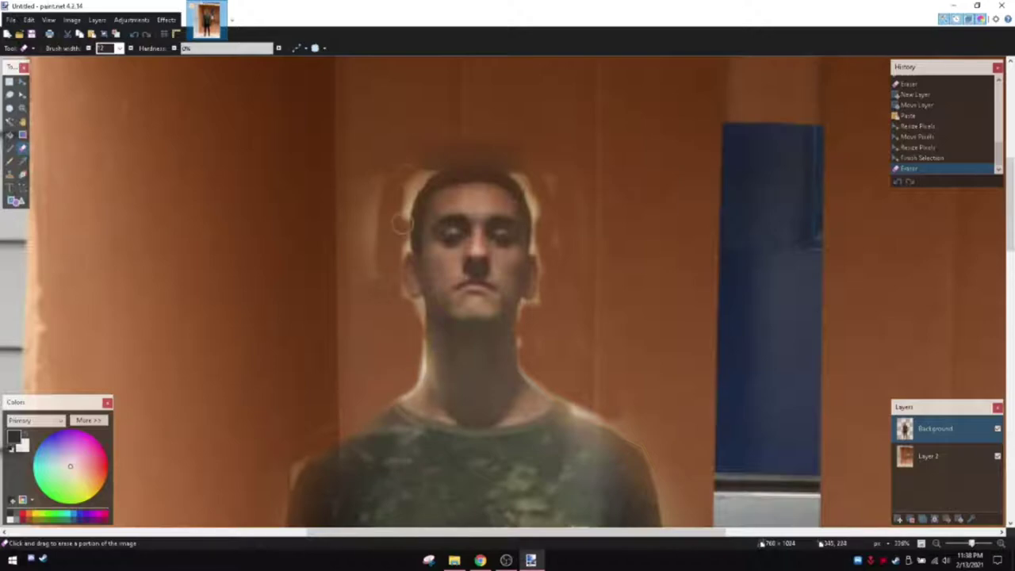
scroll(555, 227, "down", 3)
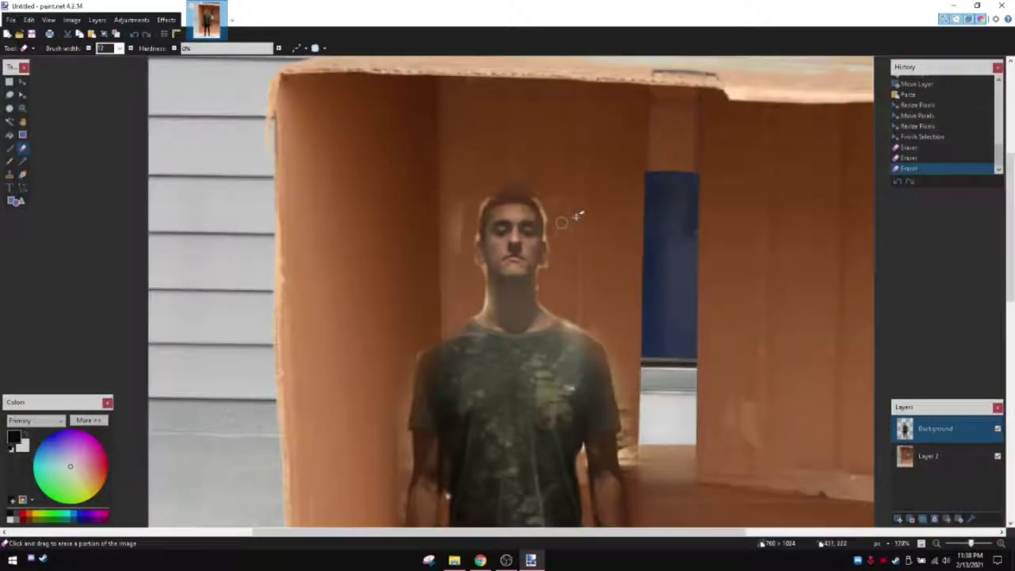
scroll(578, 215, "down", 2)
scroll(542, 397, "up", 4)
scroll(541, 396, "up", 3)
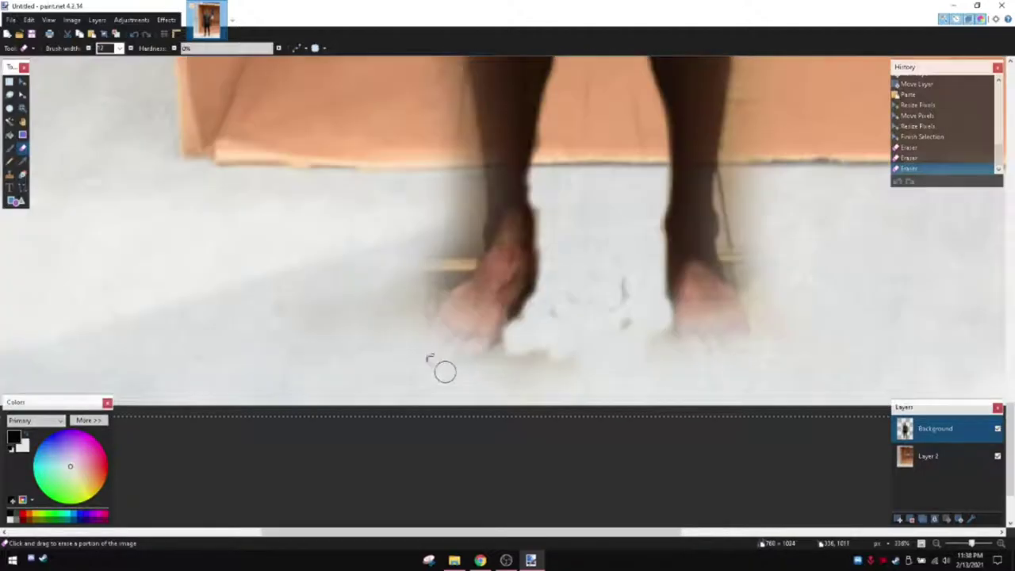
left_click_drag(464, 345, 440, 360)
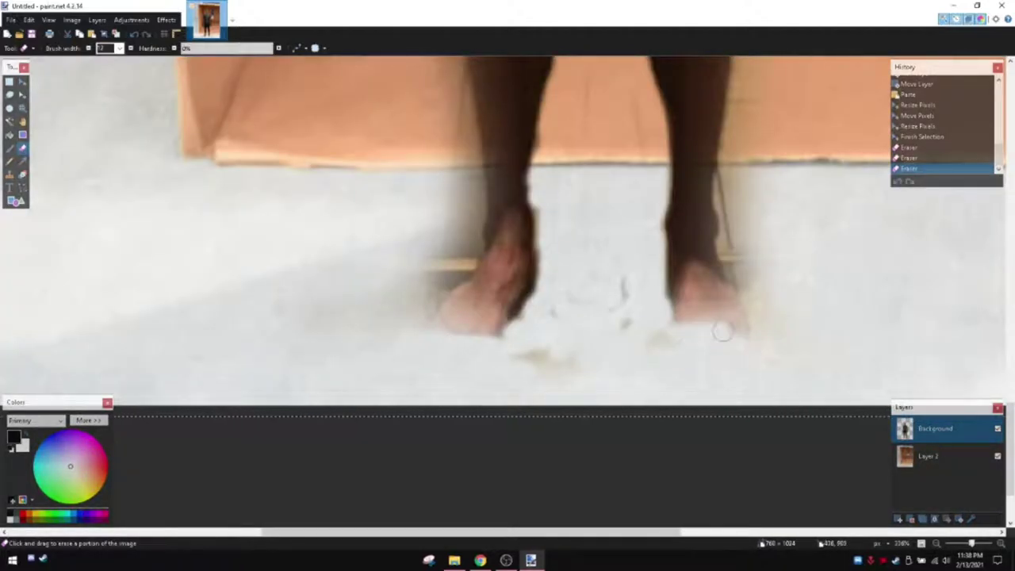
left_click(697, 341)
Zoom back out and clear the current selection
scroll(696, 342, "down", 2)
scroll(558, 249, "down", 2)
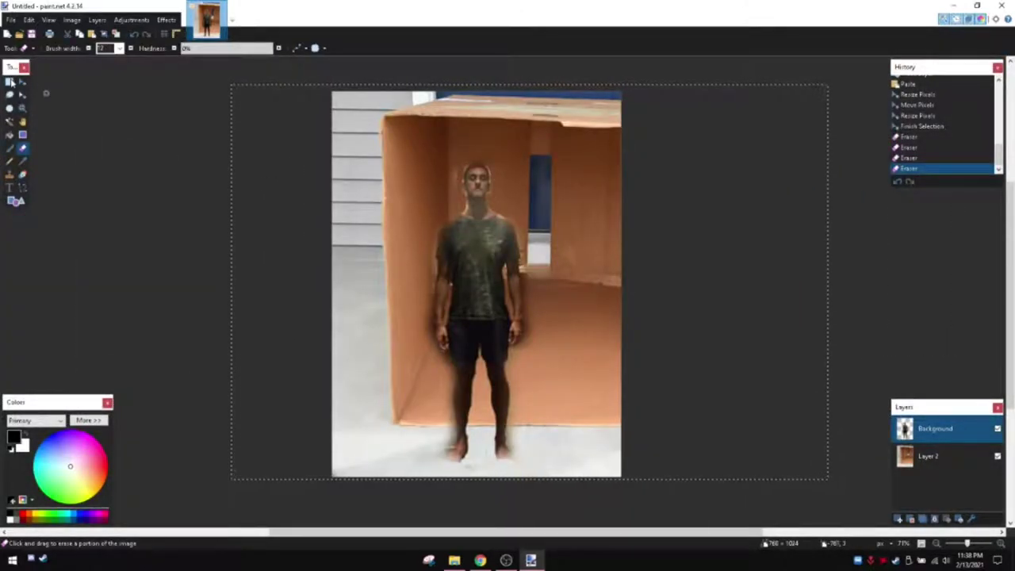
left_click(9, 82)
left_click(383, 458)
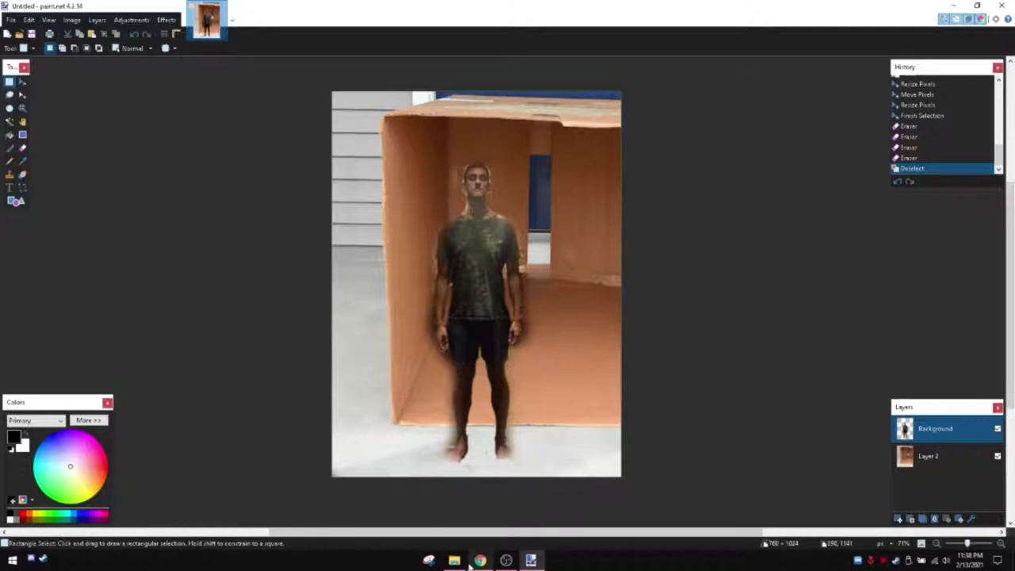
left_click(479, 560)
Return to the empty-wallet image results and copy the Cordovan leather wallet picture
key("alt+Left")
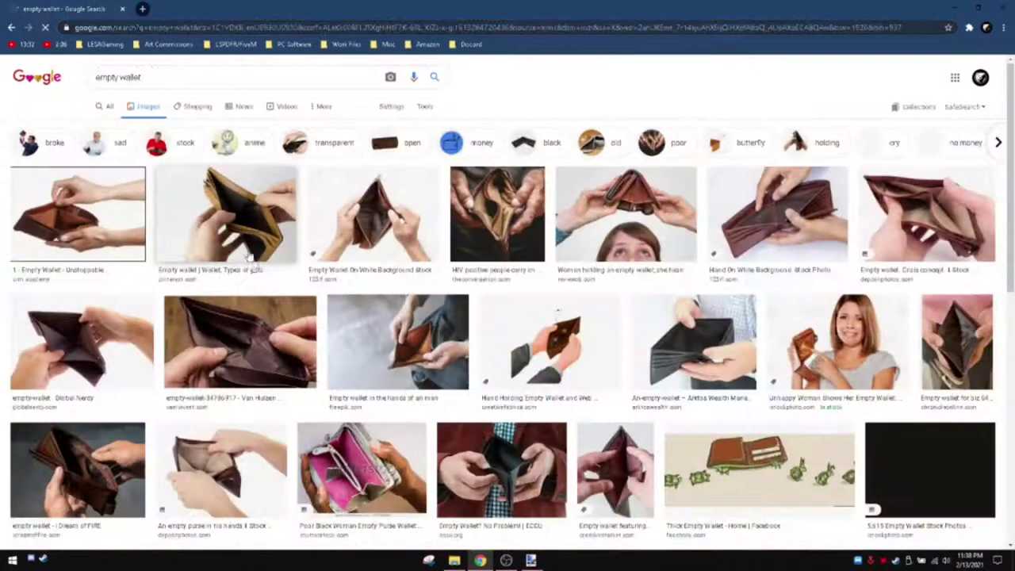
scroll(403, 306, "down", 4)
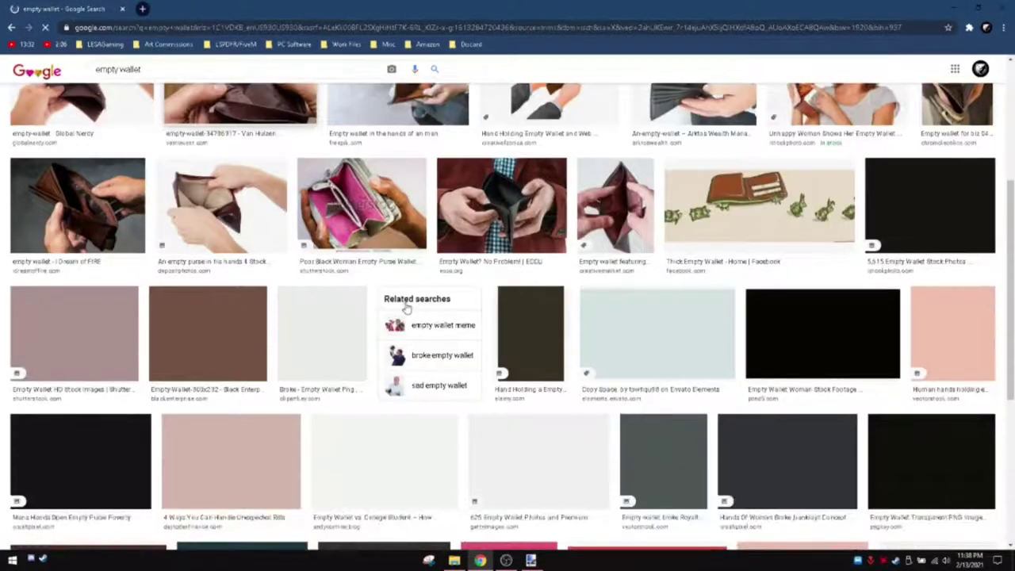
scroll(566, 322, "down", 2)
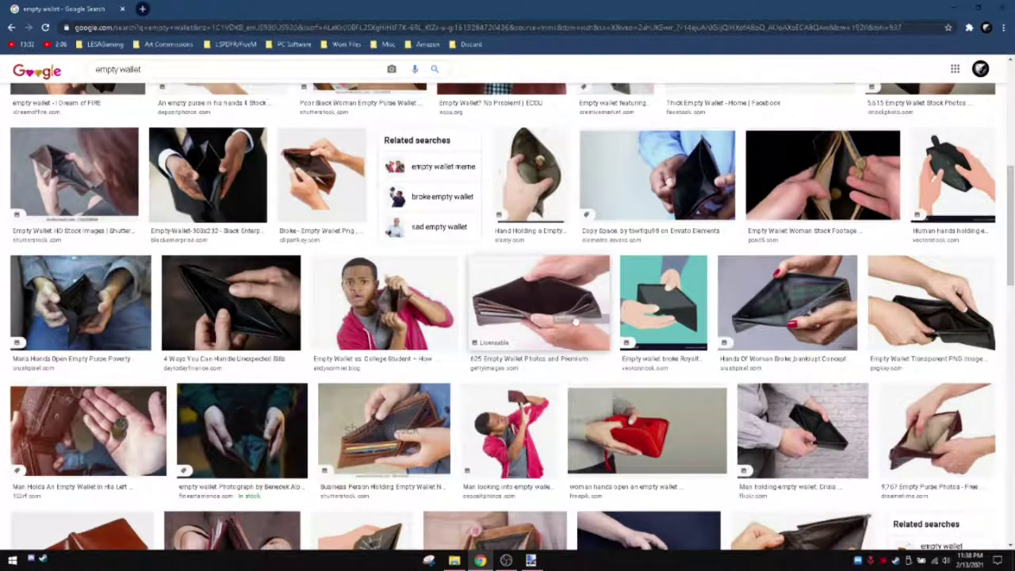
scroll(575, 321, "up", 3)
scroll(760, 343, "down", 5)
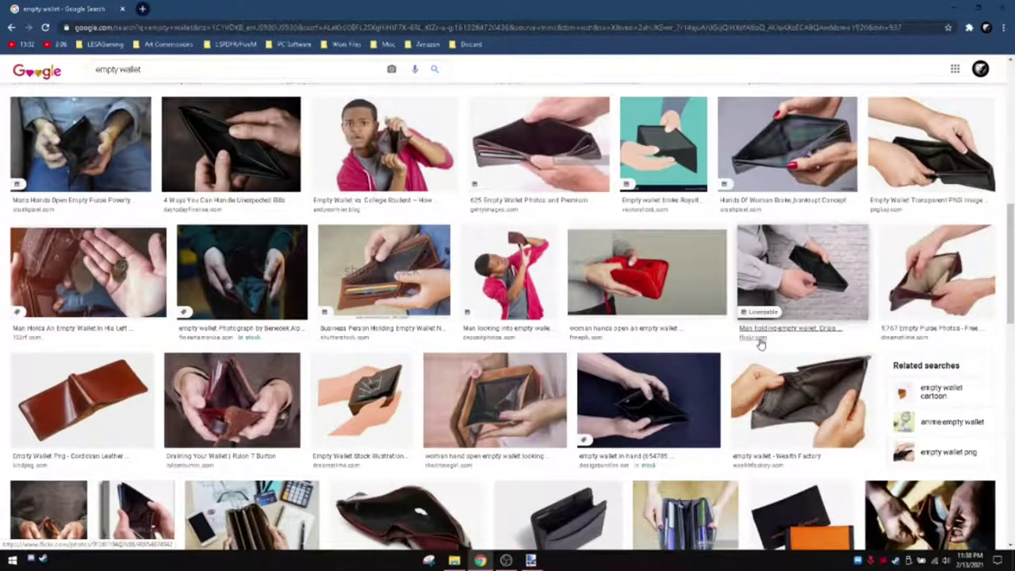
scroll(759, 342, "down", 2)
left_click(79, 289)
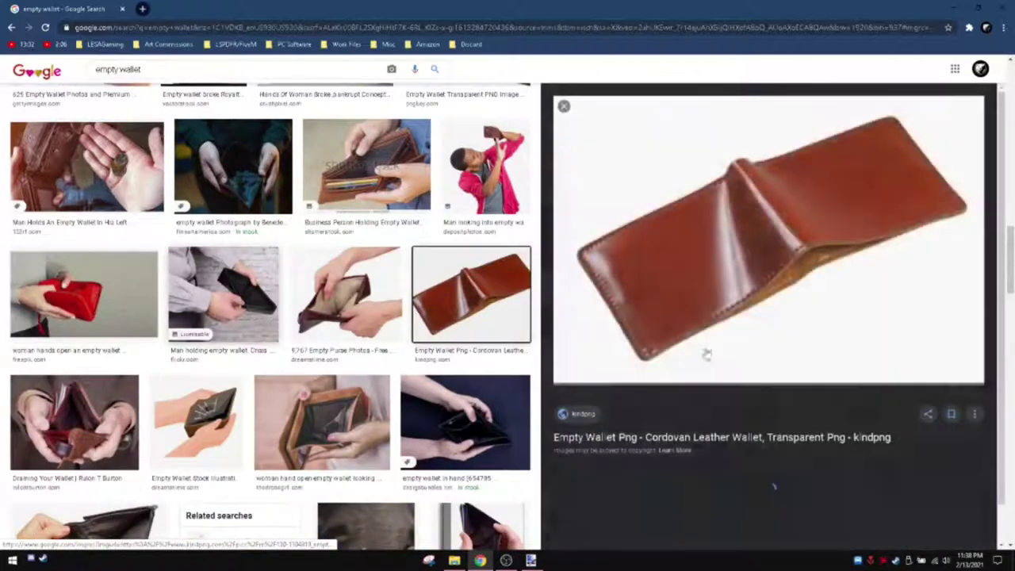
right_click(737, 325)
left_click(783, 448)
Create a new image in paint.net and paste the wallet into it
left_click(533, 561)
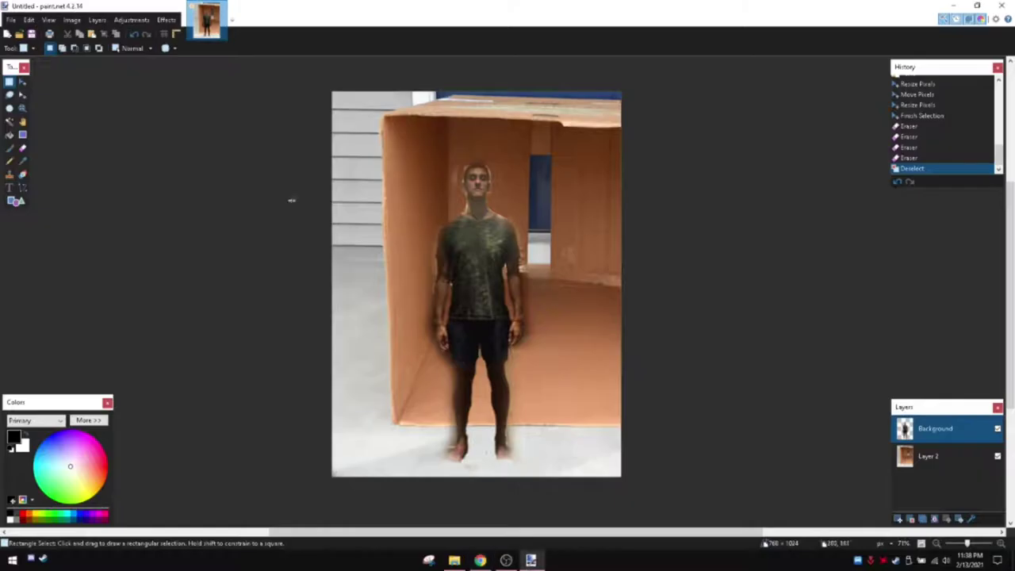
left_click(11, 20)
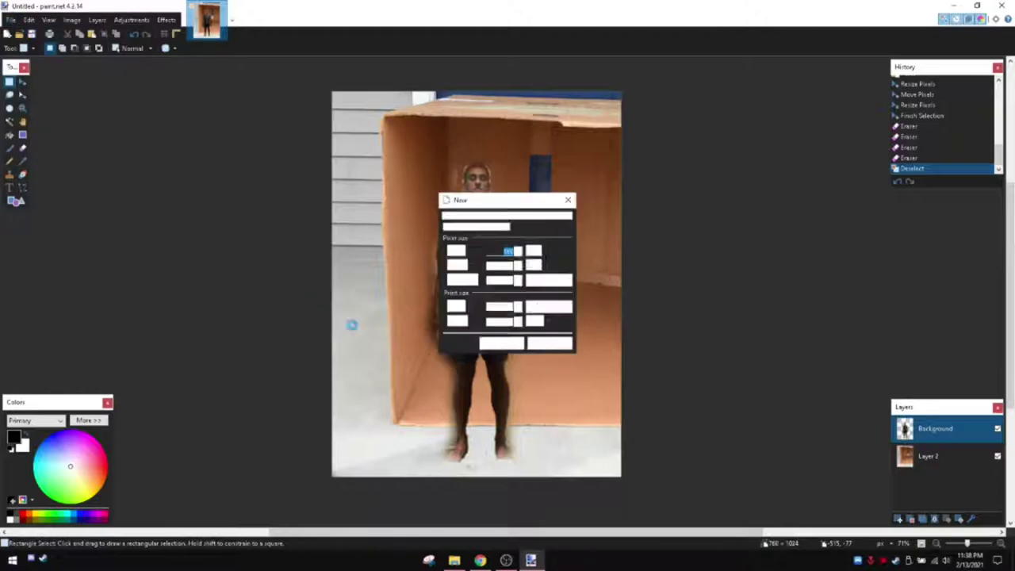
left_click(497, 342)
key("ctrl+v")
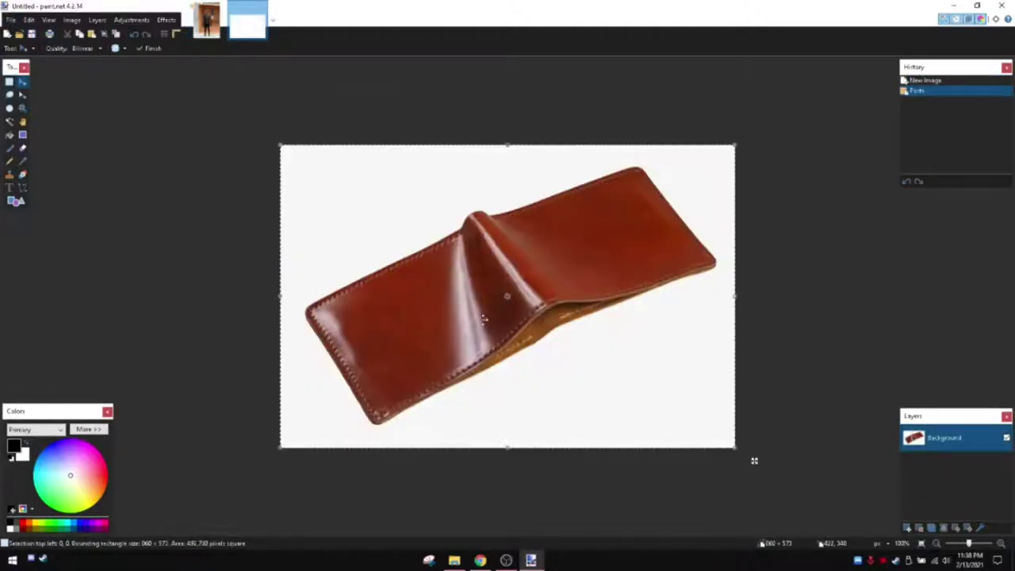
Delete the wallet's white background, select all, and return to the man-in-box image
left_click(404, 215)
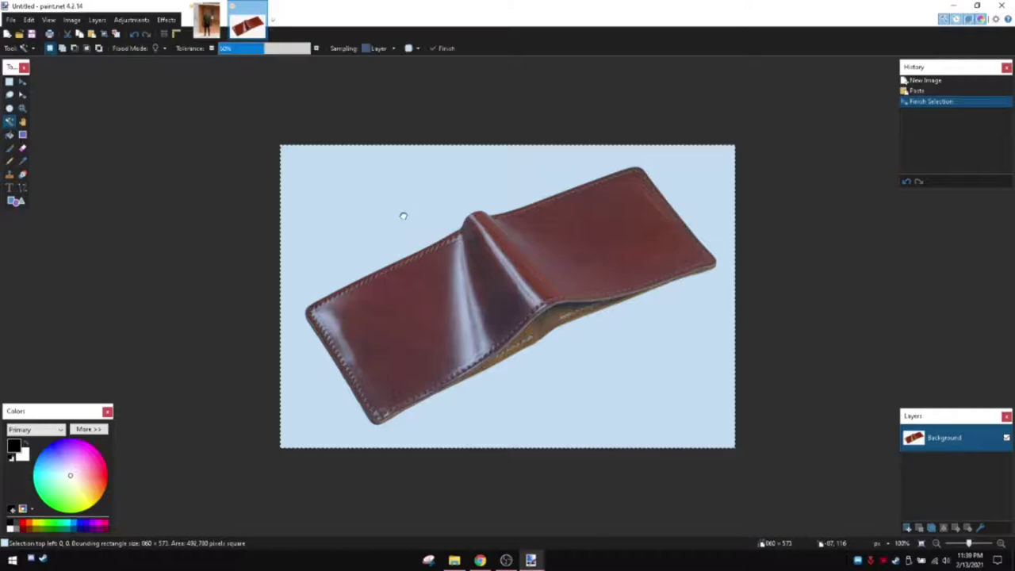
key("Delete")
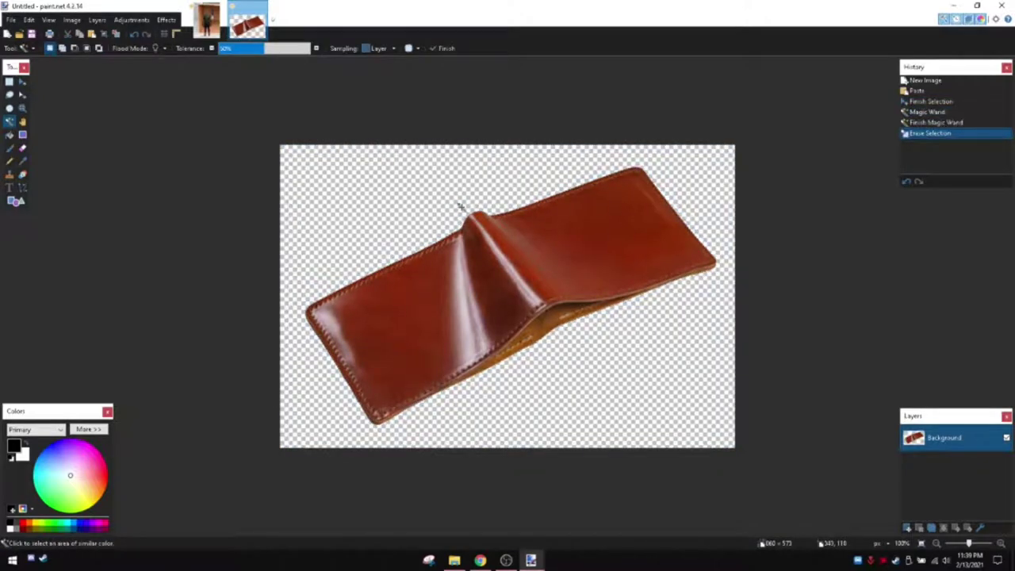
key("ctrl+a")
left_click(208, 22)
Paste the wallet onto a new layer below Background, shrunk and placed beside the man's legs
key("ctrl+shift+n")
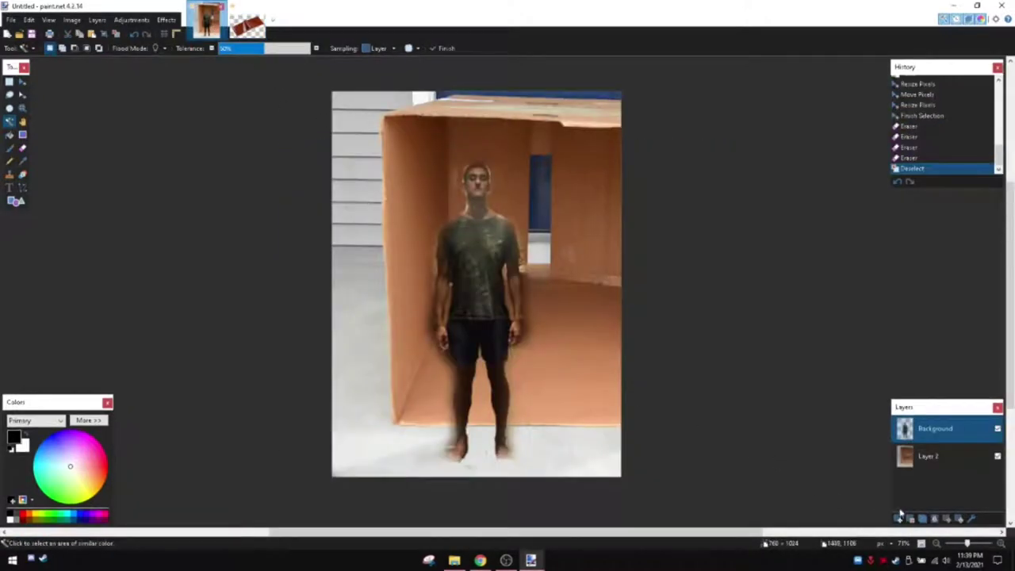
left_click_drag(920, 423, 919, 456)
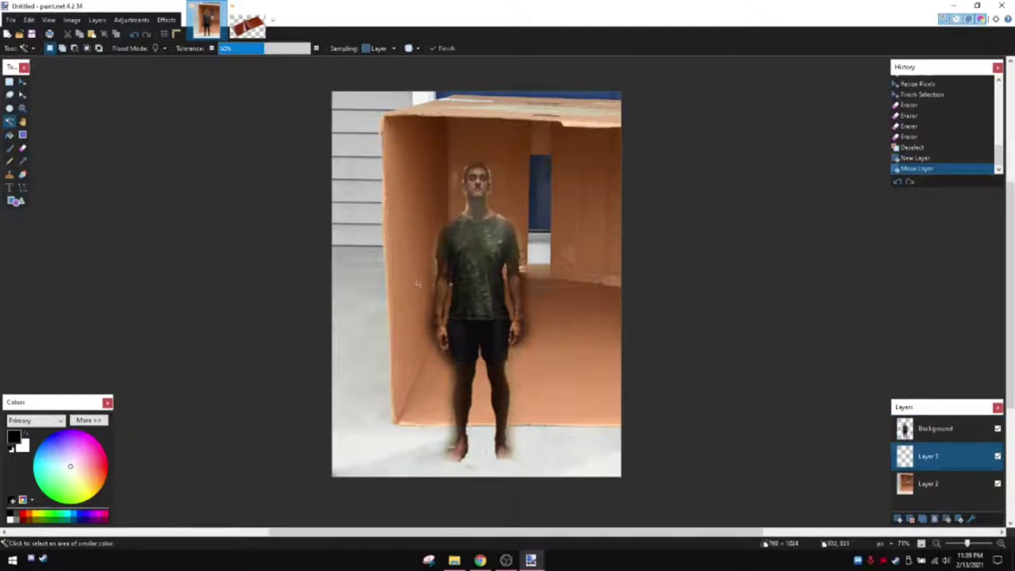
key("ctrl+v")
left_click(494, 361)
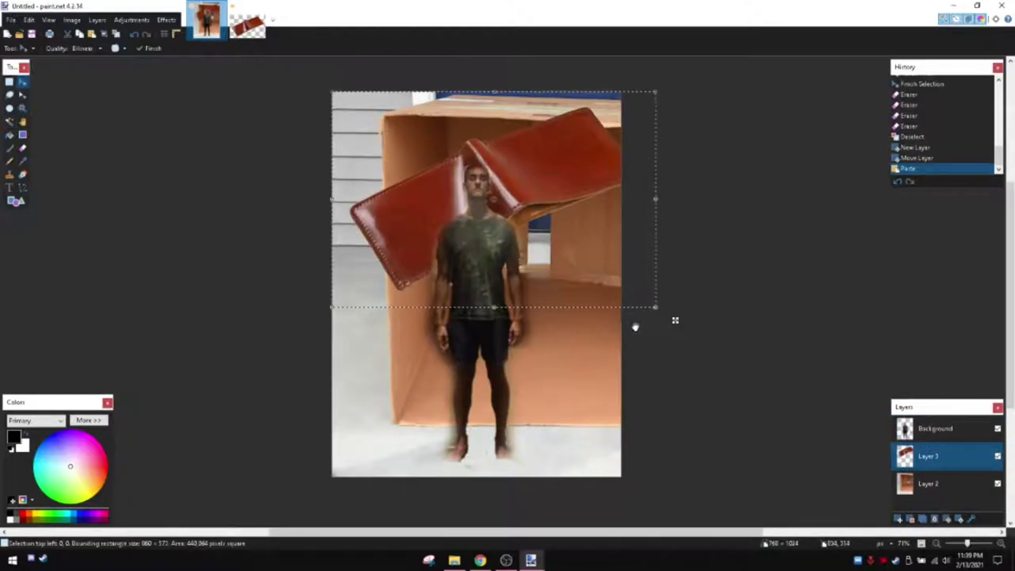
left_click_drag(672, 319, 442, 192)
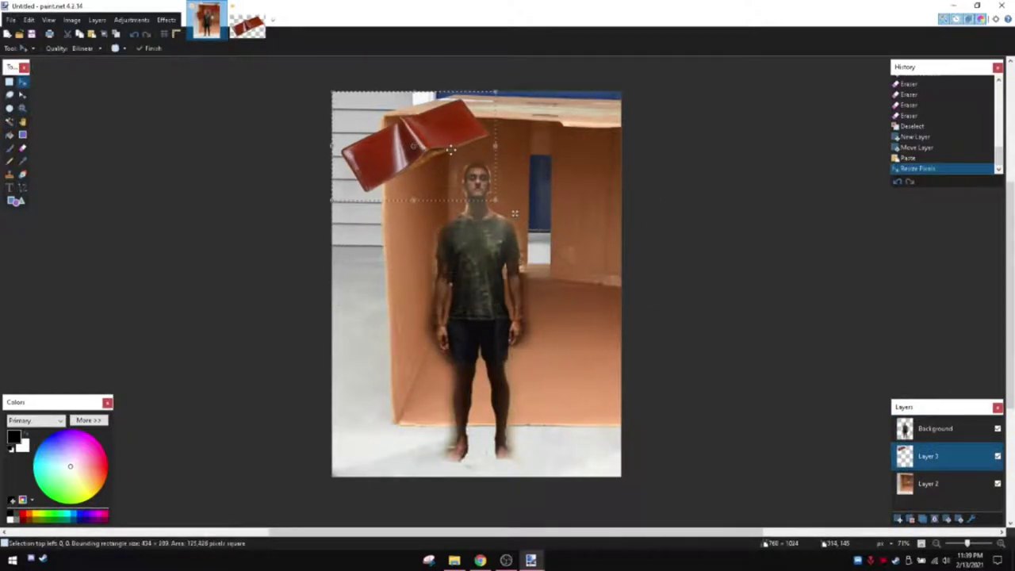
mouse_move(389, 142)
left_mouse_down()
mouse_move(560, 370)
mouse_move(581, 370)
left_mouse_up()
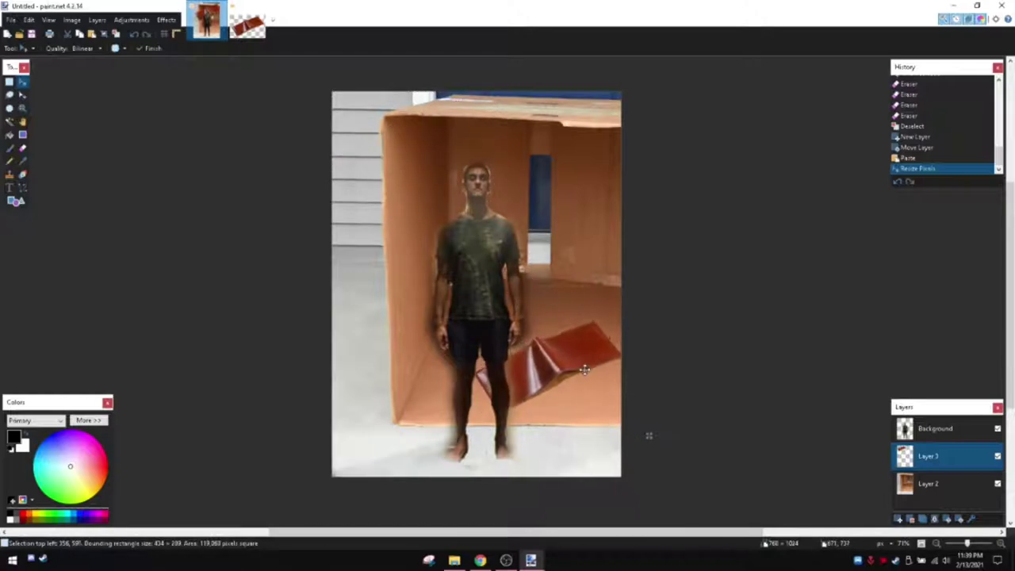
key("s")
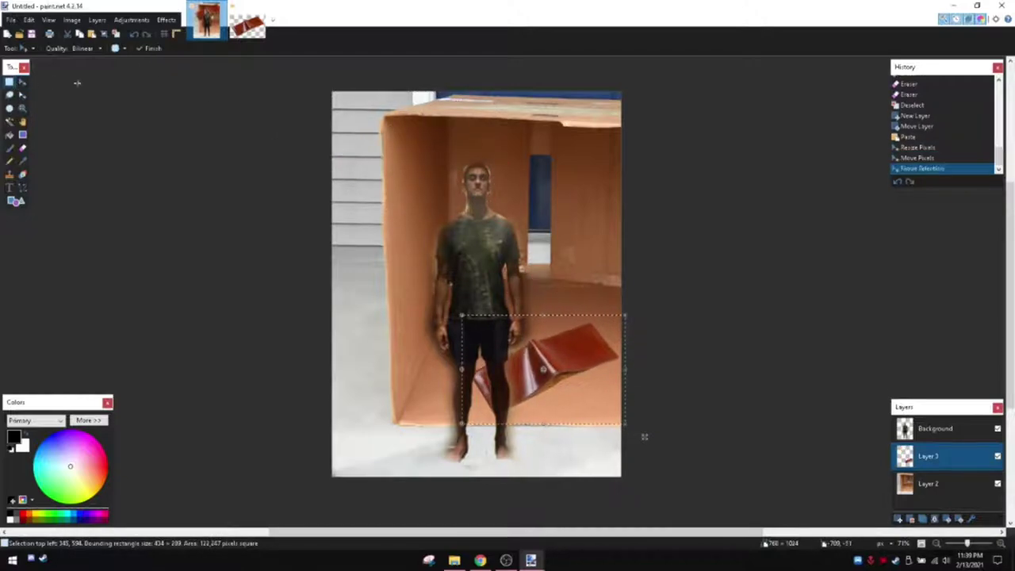
Deselect, flatten the layers, and save the image as memo.png
key("ctrl+d")
key("ctrl+shift+f")
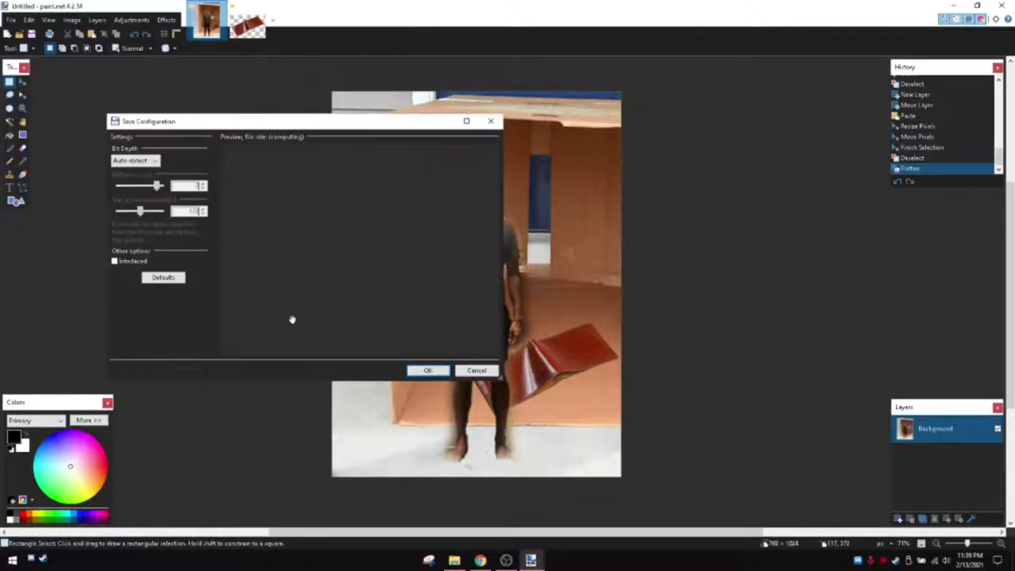
left_click(426, 371)
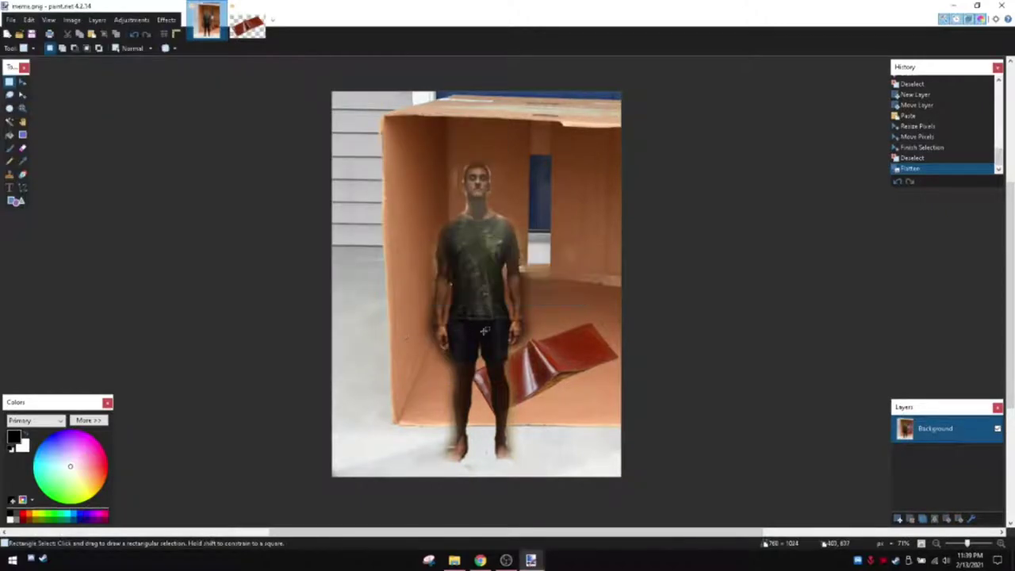
Create a default new image, restore the paint.net window, and select all
left_click(11, 19)
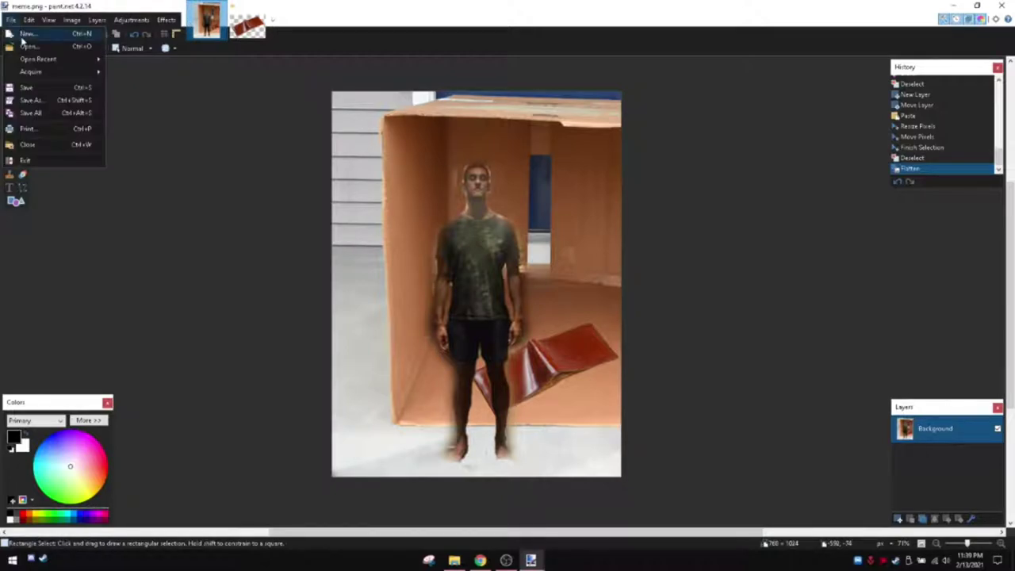
left_click(22, 35)
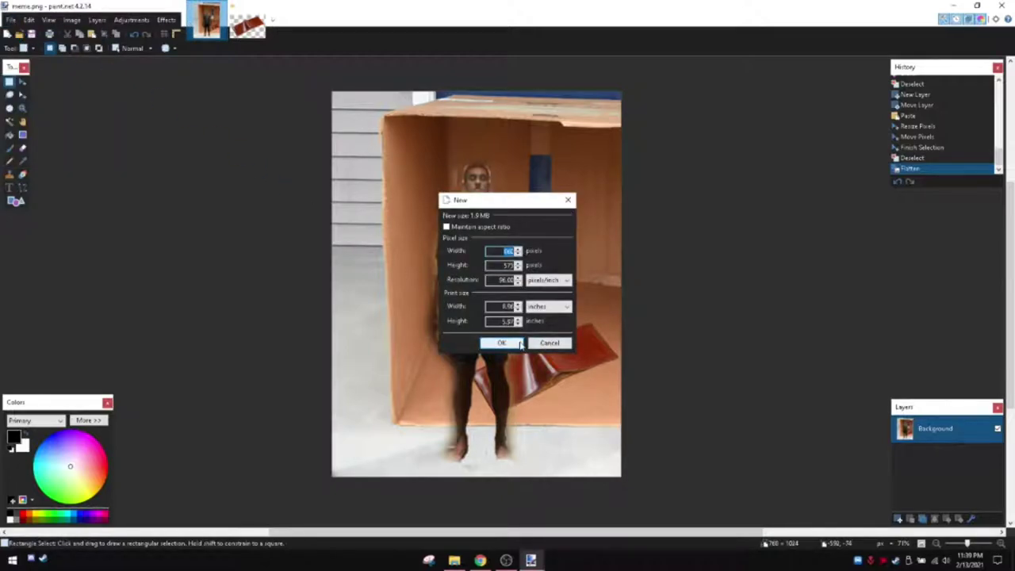
left_click(519, 342)
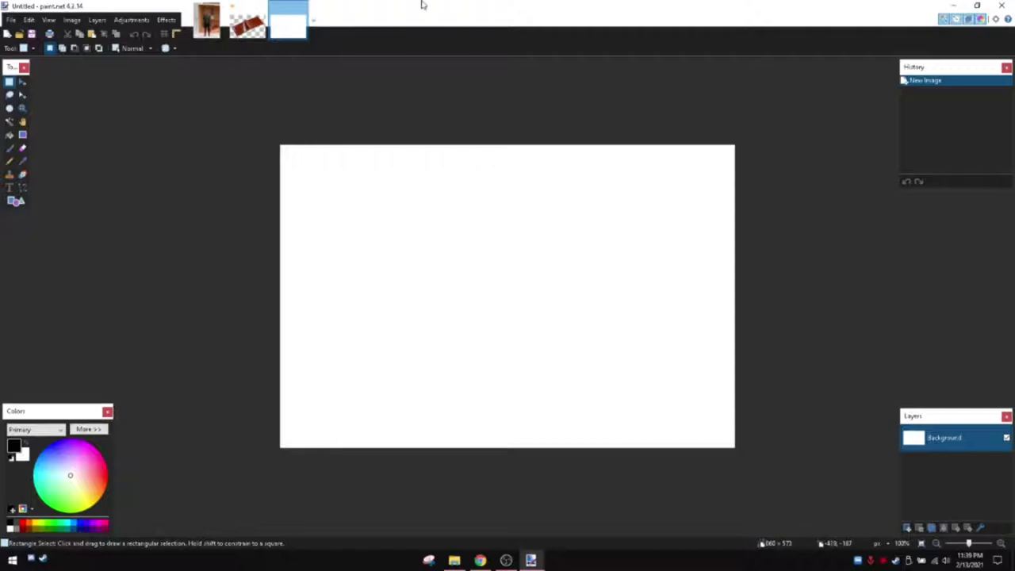
double_click(421, 5)
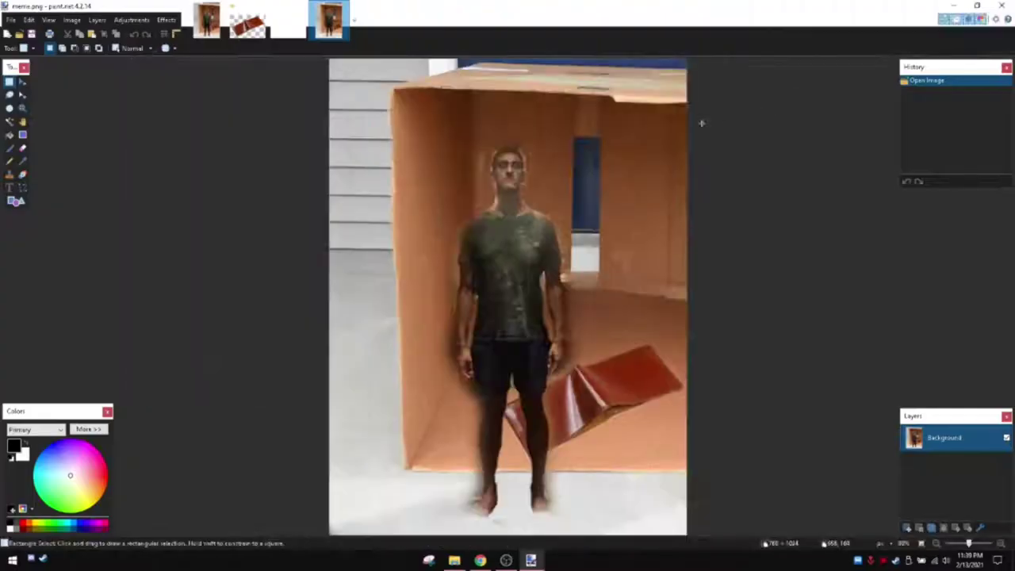
key("ctrl+a")
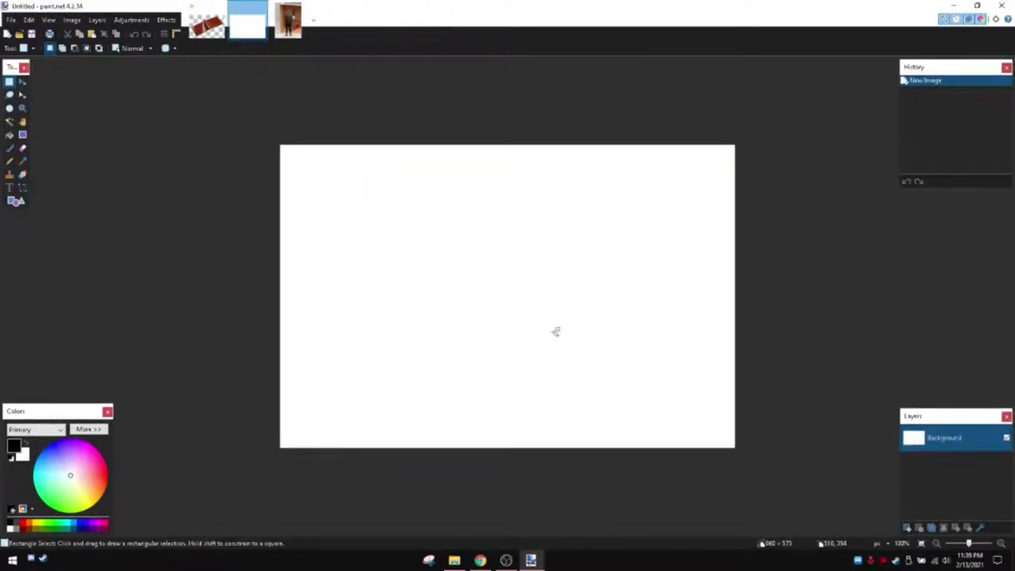
Create a blank canvas 1920 pixels tall and paste the box photo onto it
left_click(14, 20)
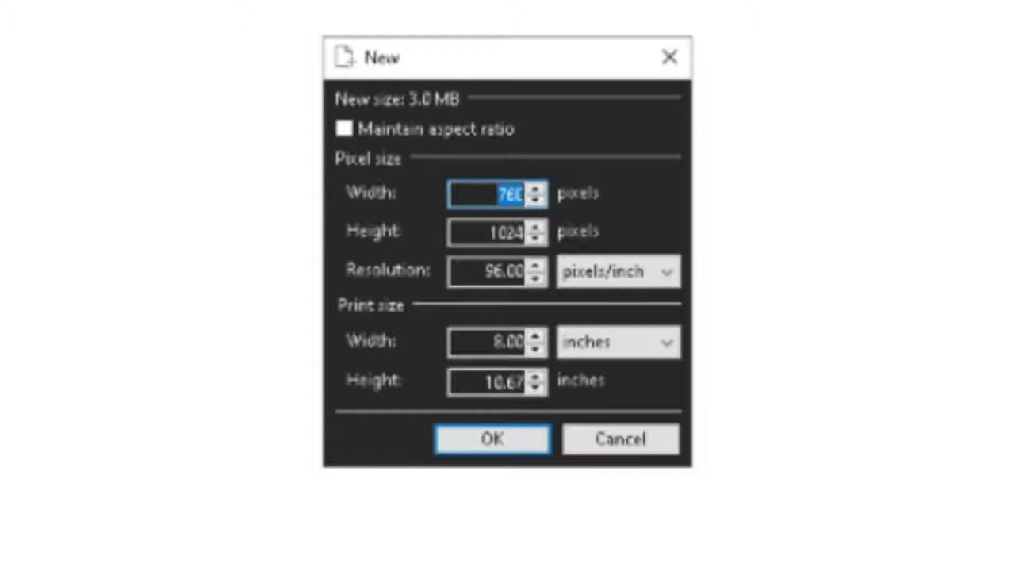
type("0")
key("Tab")
type("1029")
key("BackSpace")
key("BackSpace")
key("BackSpace")
type("920")
key("Return")
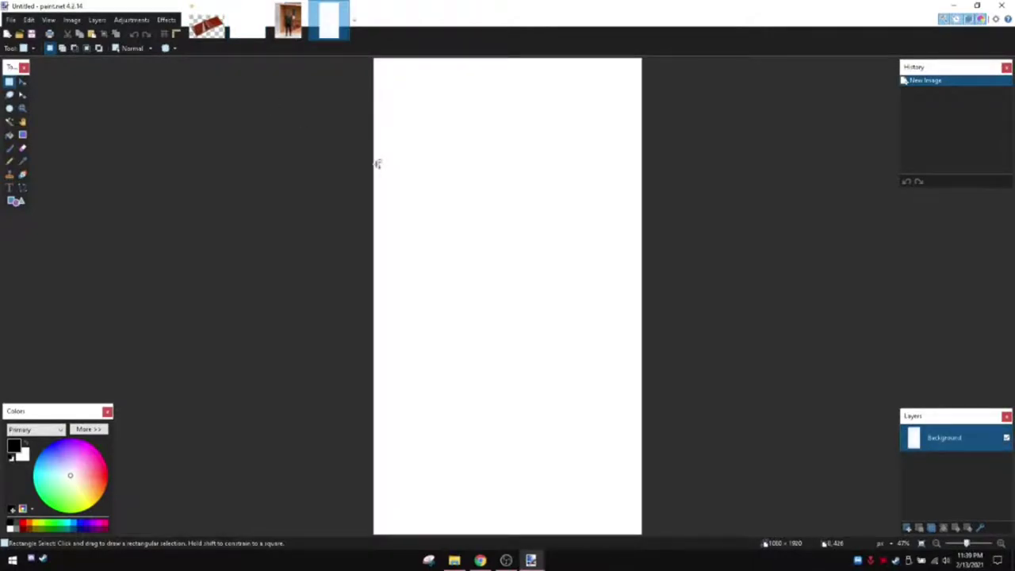
key("ctrl+v")
Enlarge the pasted photo to full canvas width, nudge it down three steps, and deselect
mouse_move(566, 314)
left_mouse_down()
mouse_move(649, 396)
mouse_move(663, 394)
left_mouse_up()
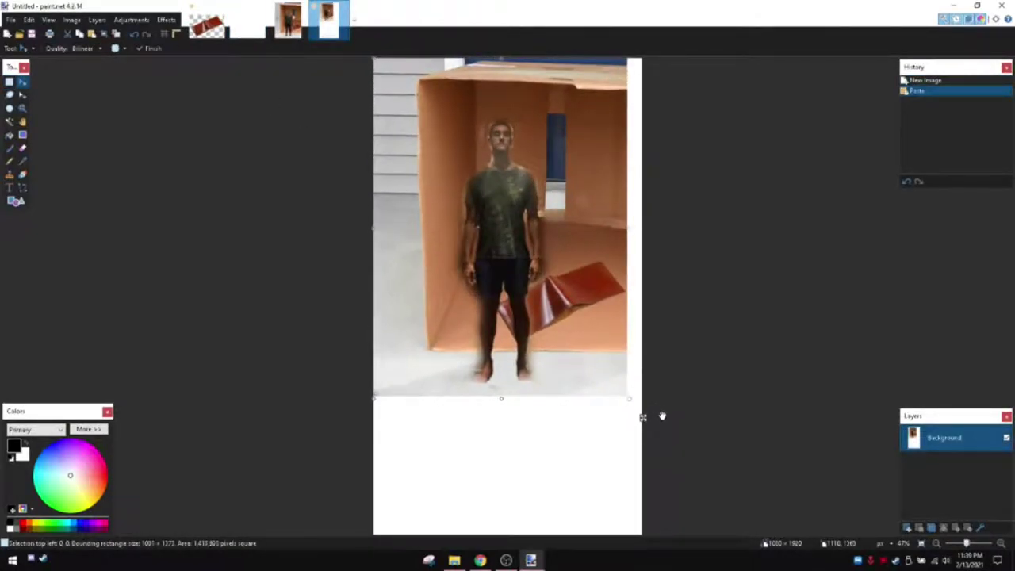
scroll(663, 394, "down", 1, "ctrl")
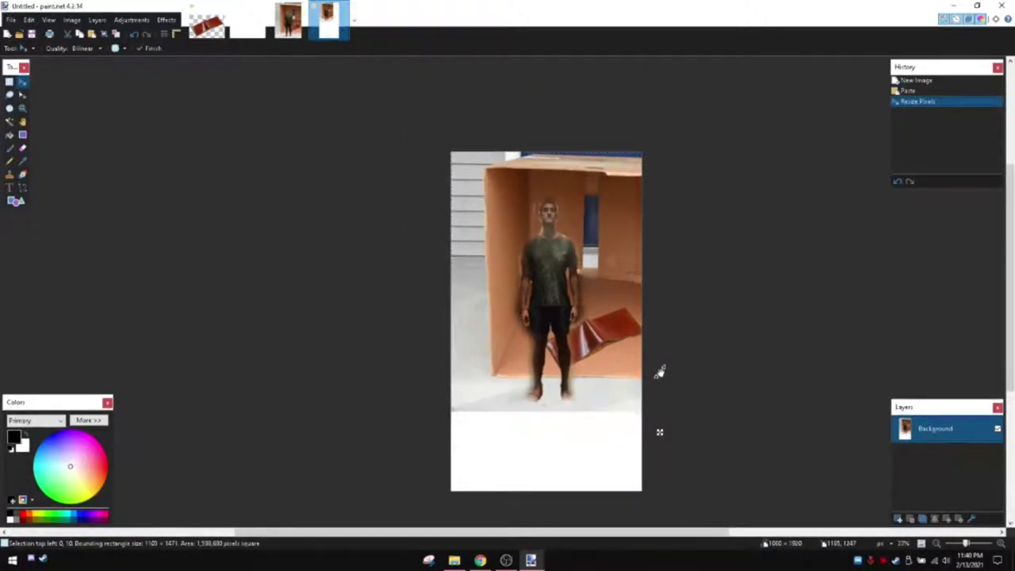
key("Down")
key("Down")
key("Down")
key("Down")
key("Down")
key("Down")
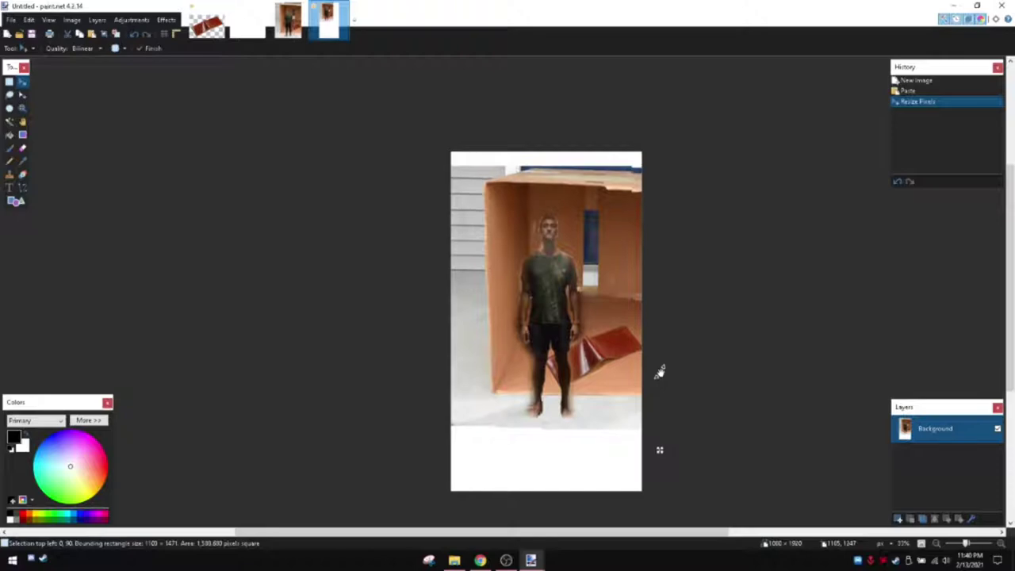
key("Down")
key("Down")
key("Down")
key("Down")
key("Down")
key("Down")
key("Down")
key("Down")
key("Down")
key("Down")
key("Down")
key("Down")
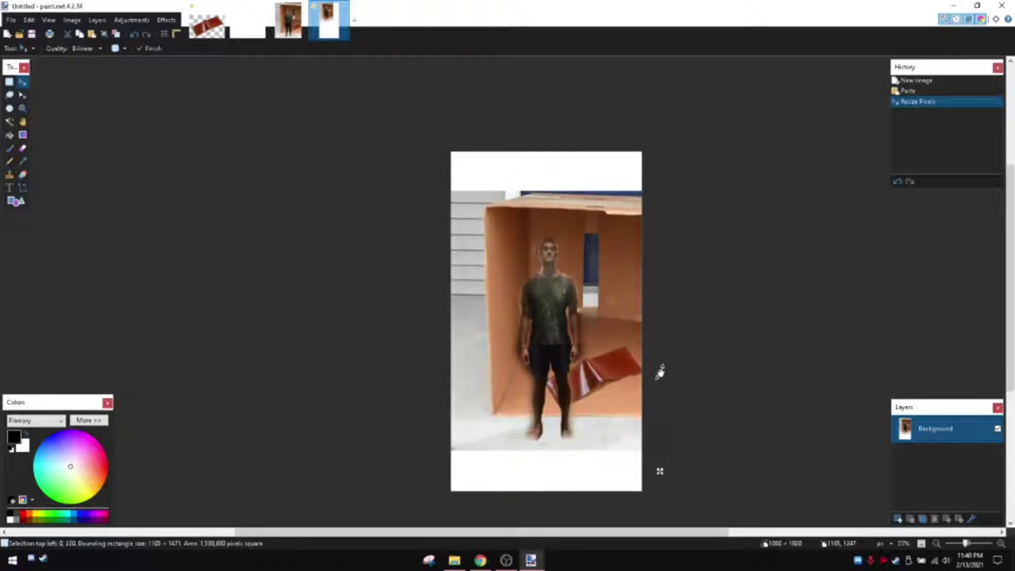
key("Down")
key("Down")
key("Down")
key("Down")
key("Down")
key("Down")
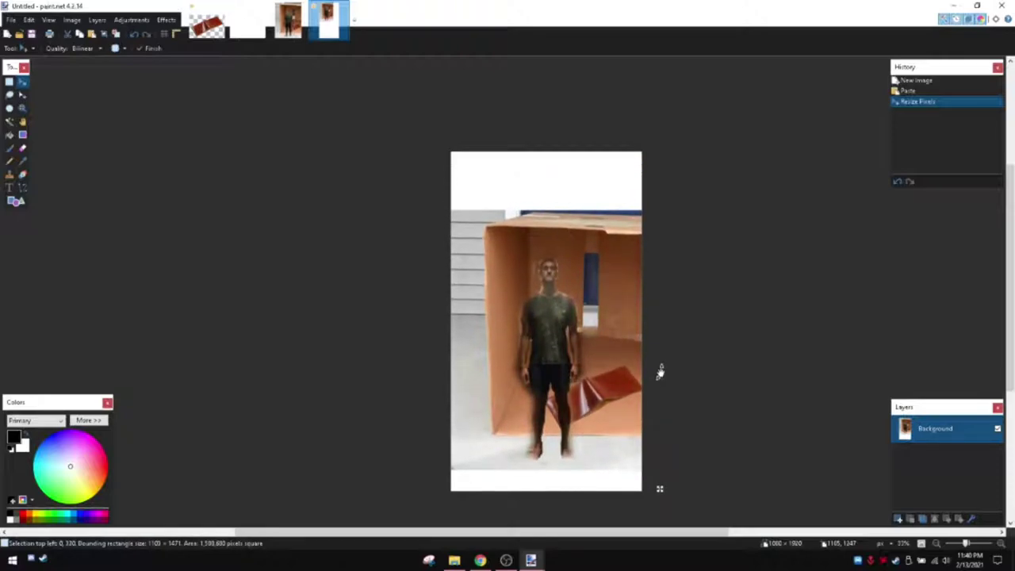
key("s")
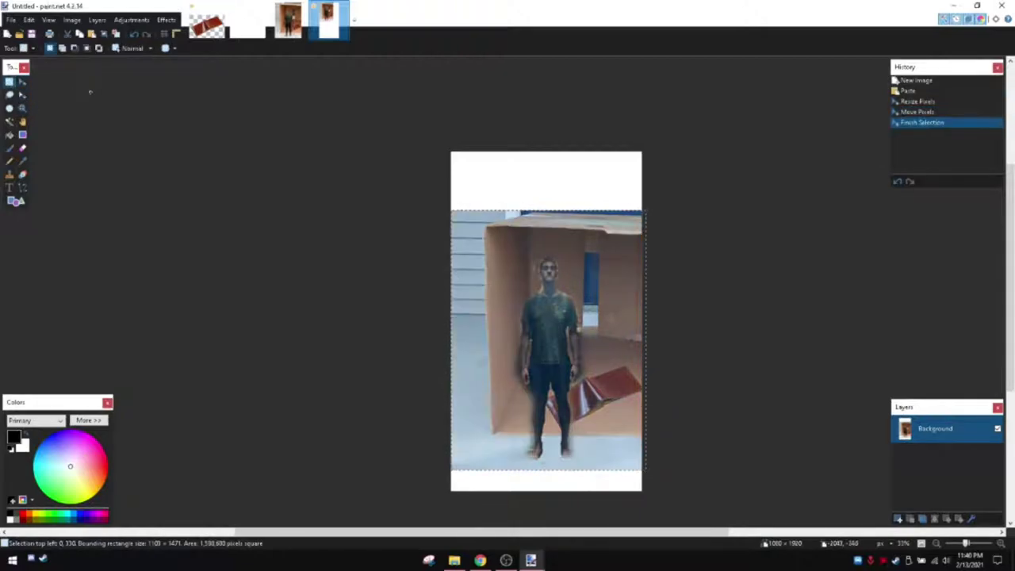
key("ctrl+d")
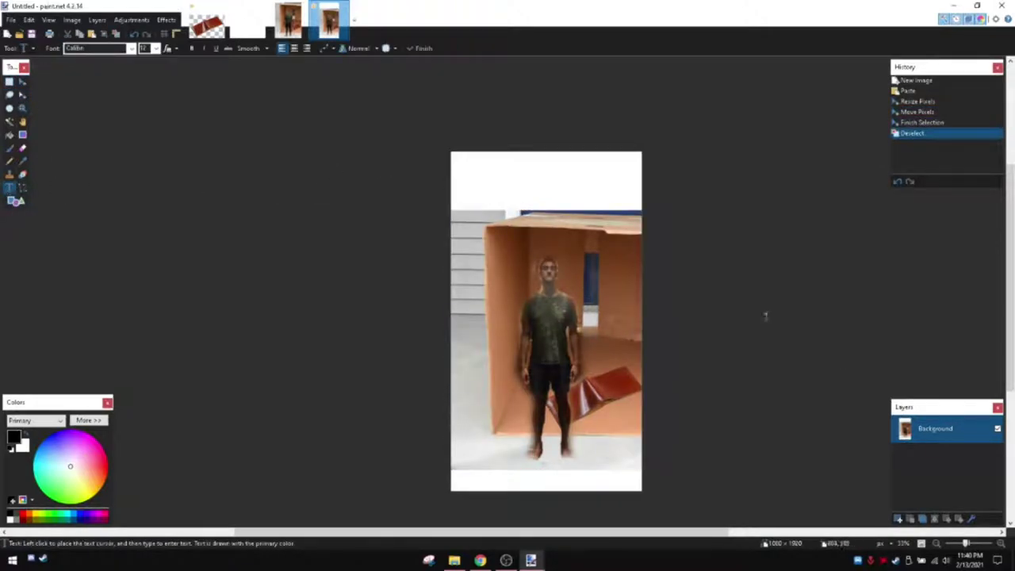
Add a new layer and start an Arial text caption near the top of the canvas
left_click(898, 518)
scroll(469, 191, "up", 1)
scroll(460, 124, "up", 2)
left_click(454, 121)
left_click(155, 49)
left_click(153, 162)
left_click(131, 48)
scroll(109, 74, "up", 5)
scroll(109, 73, "up", 3)
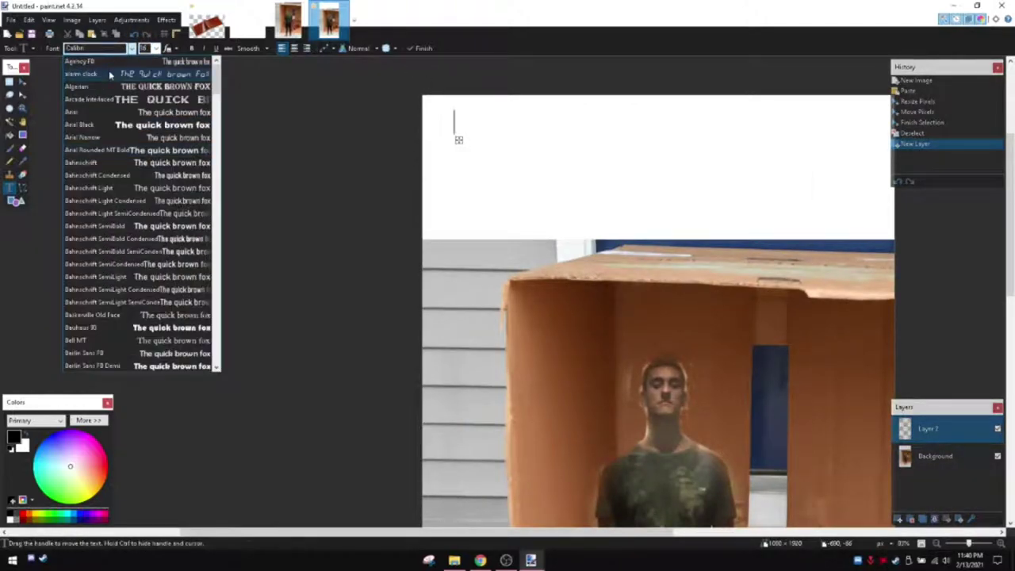
left_click(96, 117)
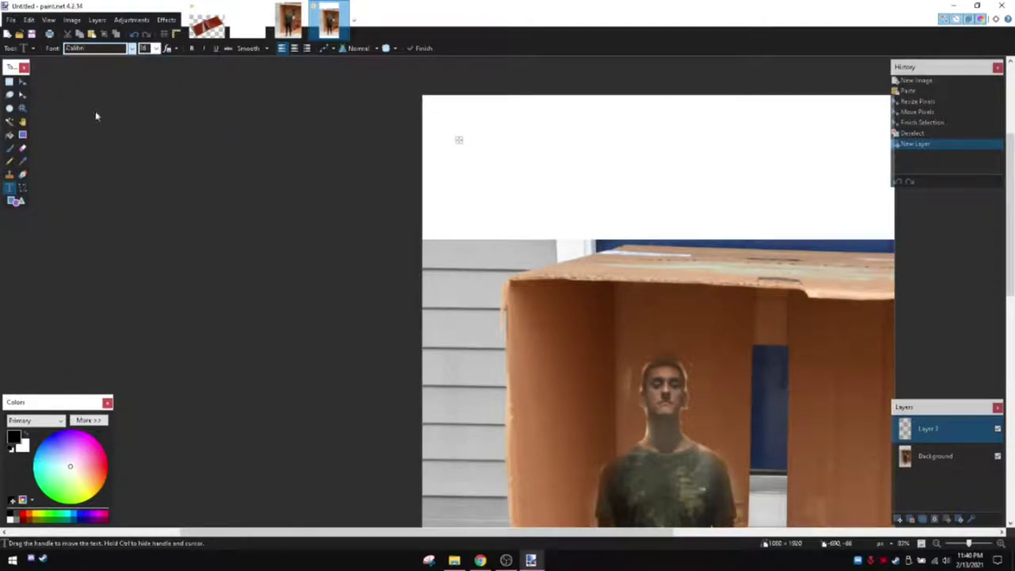
type("I lack-toes-tall-and-owe")
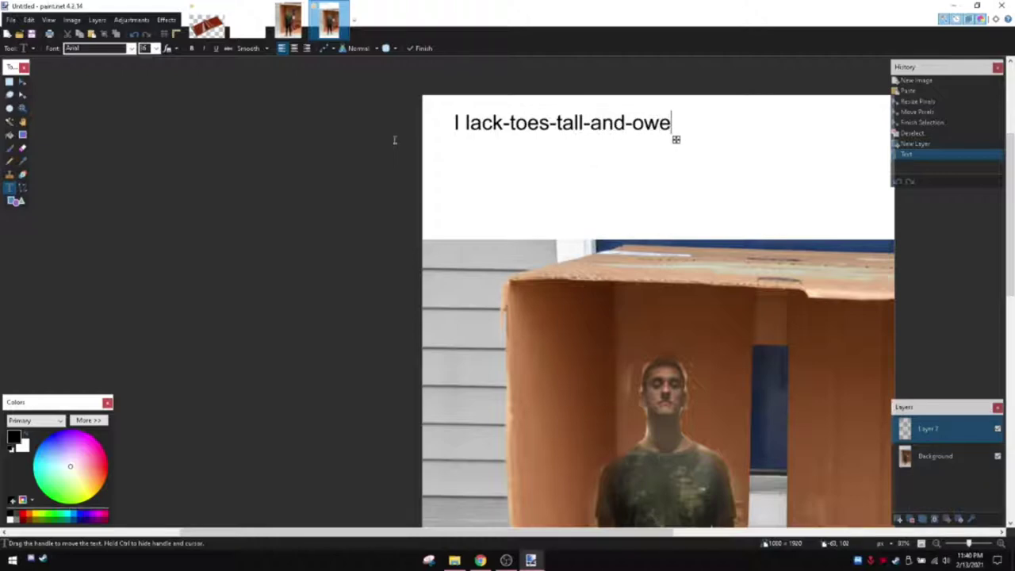
Try several font sizes until the caption line fits the canvas width
scroll(547, 134, "down", 1)
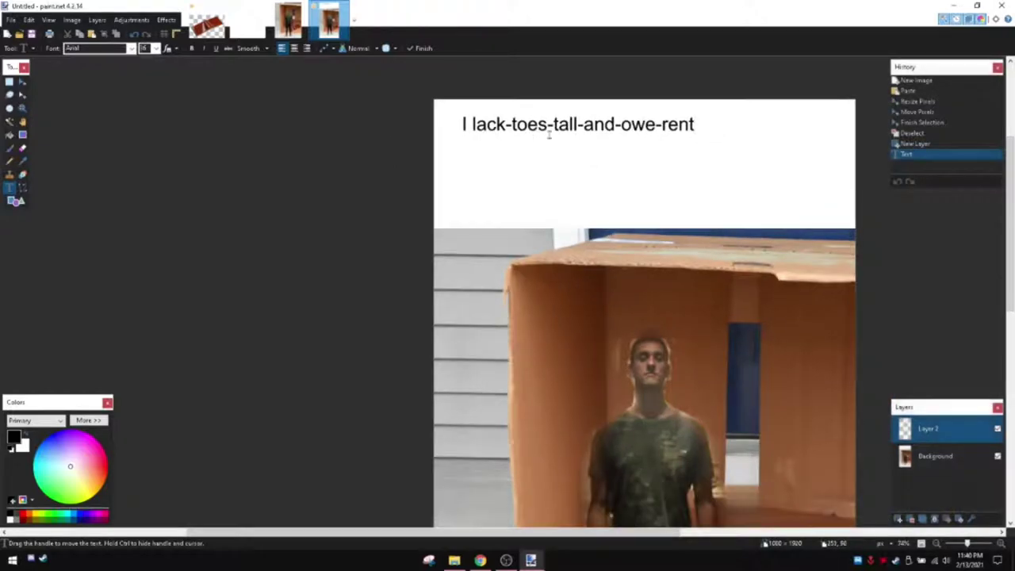
scroll(632, 155, "down", 1)
left_click(155, 48)
left_click(150, 187)
left_click(155, 49)
left_click(151, 188)
left_click(155, 49)
left_click(150, 177)
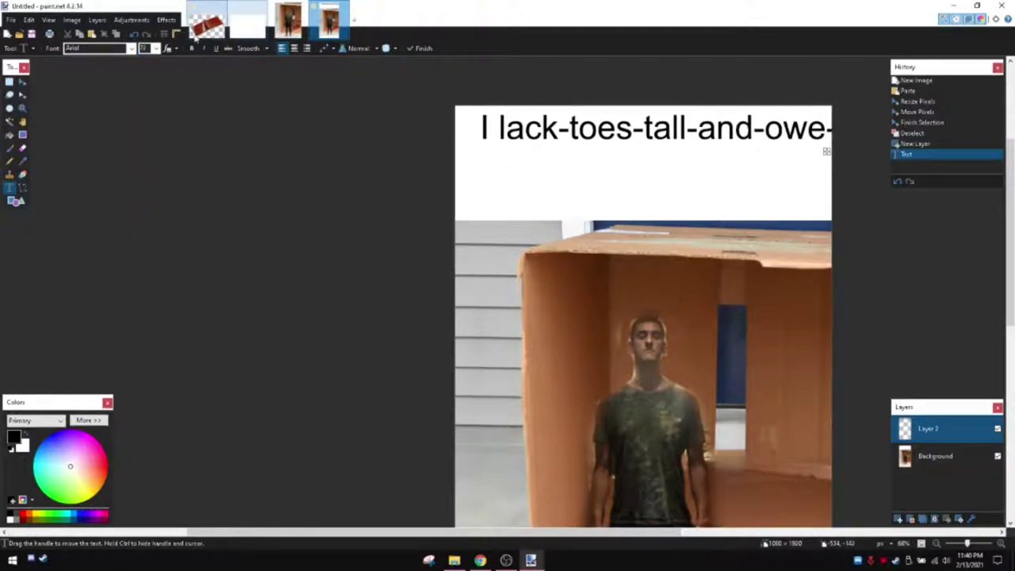
left_click(155, 48)
left_click(148, 163)
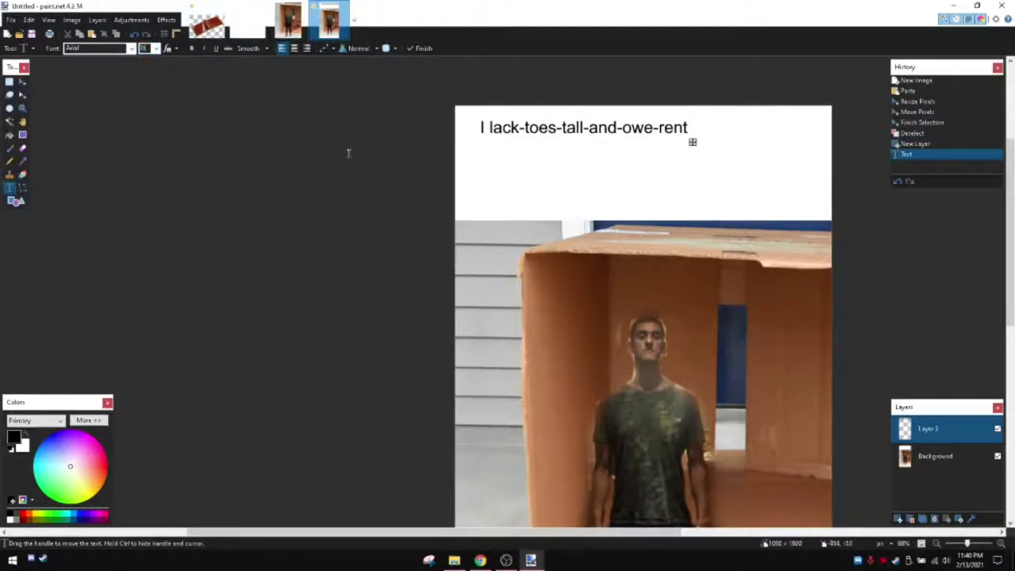
left_click(156, 48)
left_click(150, 165)
Move the caption down into the white band and finish typing its text
left_click_drag(761, 145, 775, 190)
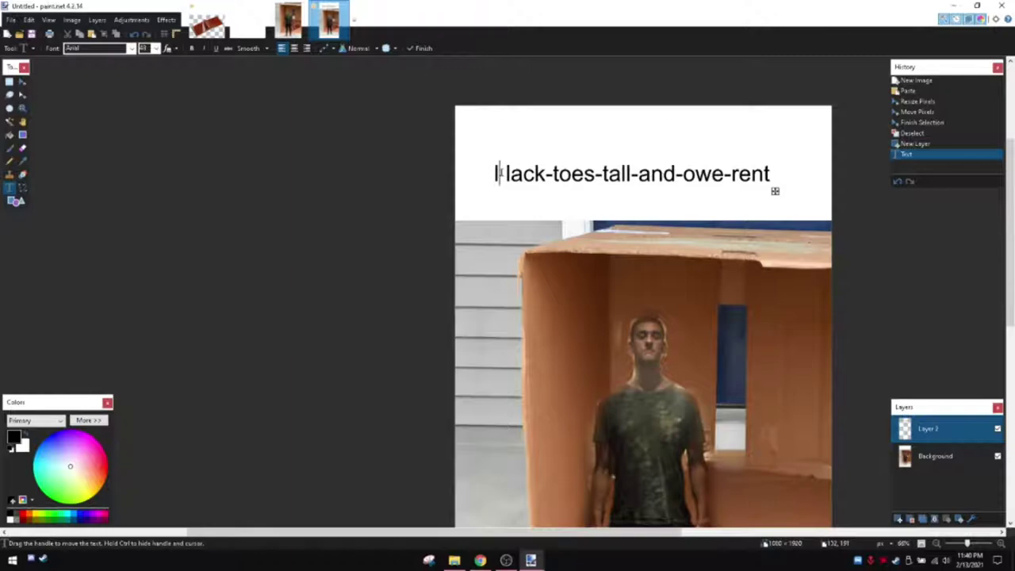
type("'m")
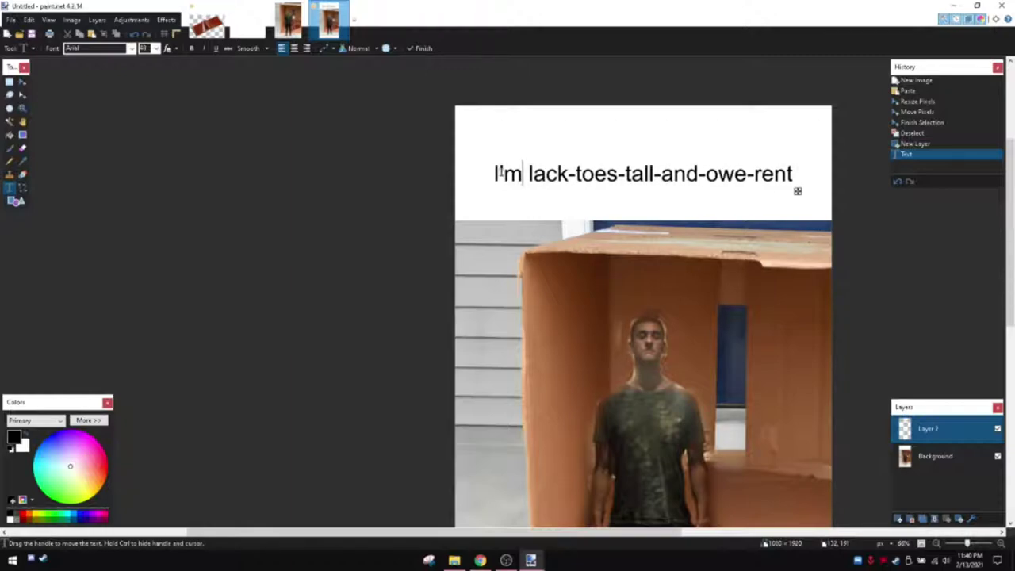
left_click_drag(798, 191, 795, 198)
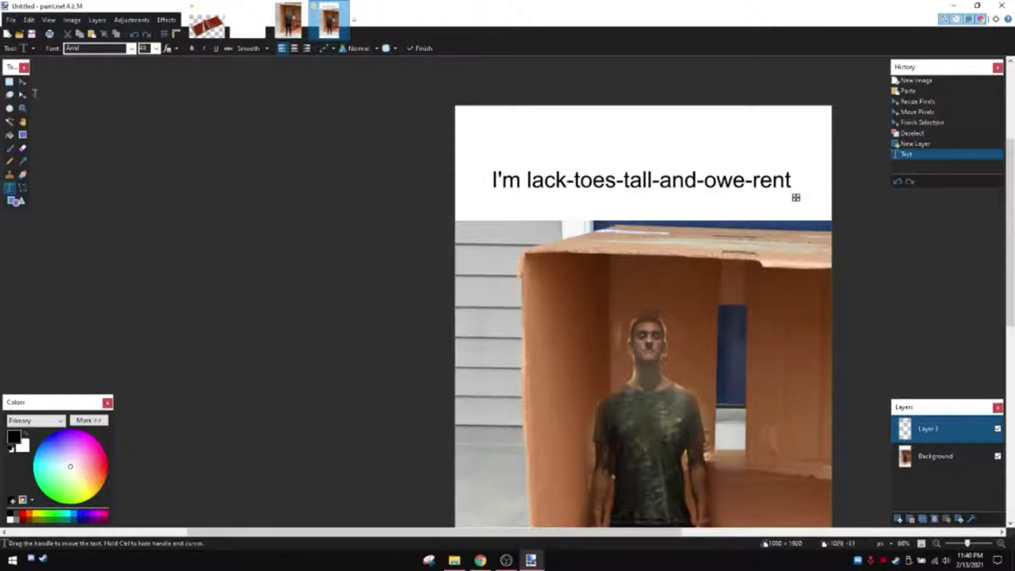
Select the caption, stretch it across the canvas width, and nudge it down twice
left_click(10, 83)
left_click_drag(479, 161, 805, 193)
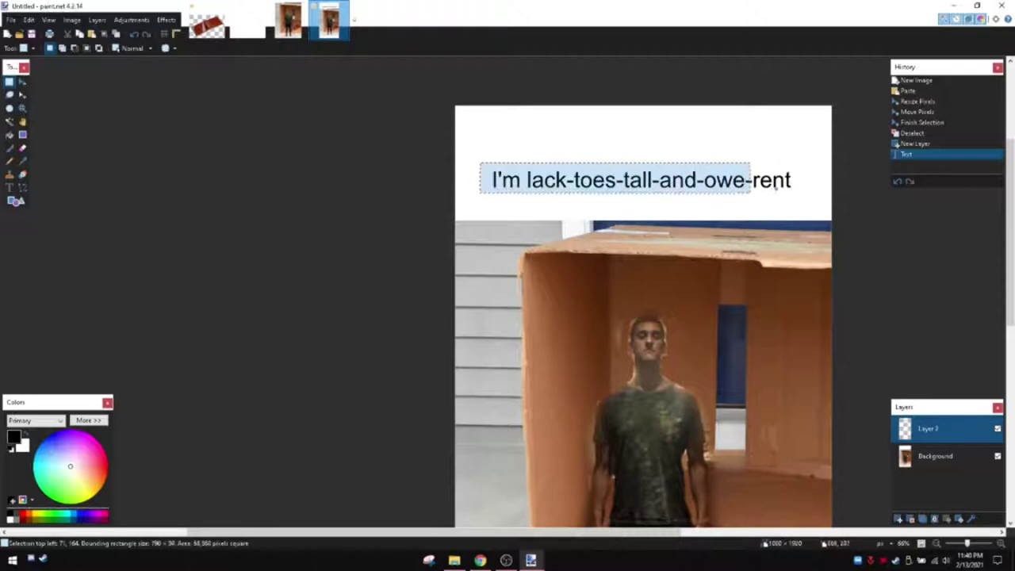
left_click(22, 81)
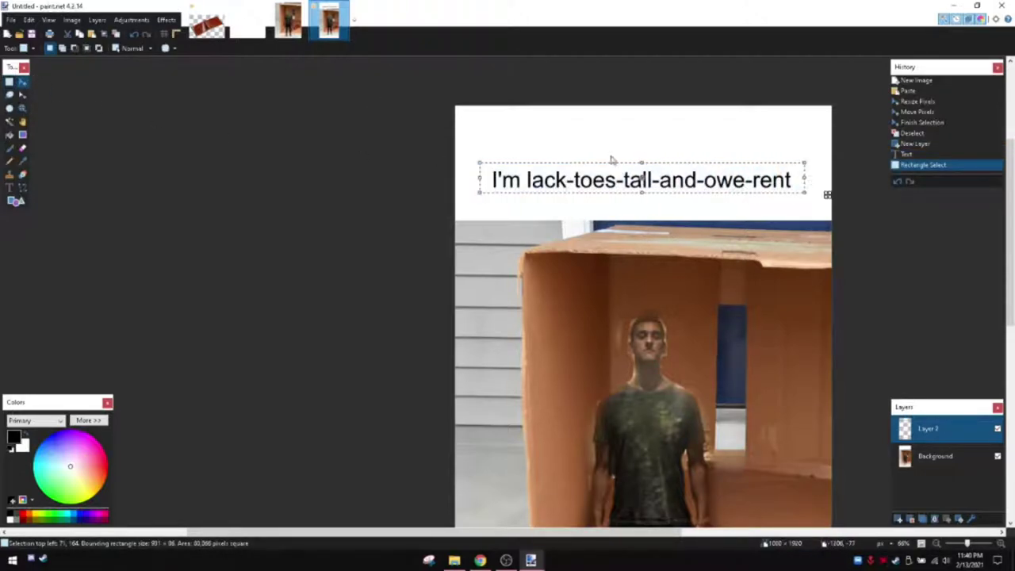
mouse_move(809, 192)
left_mouse_down()
mouse_move(784, 184)
mouse_move(831, 206)
left_mouse_up()
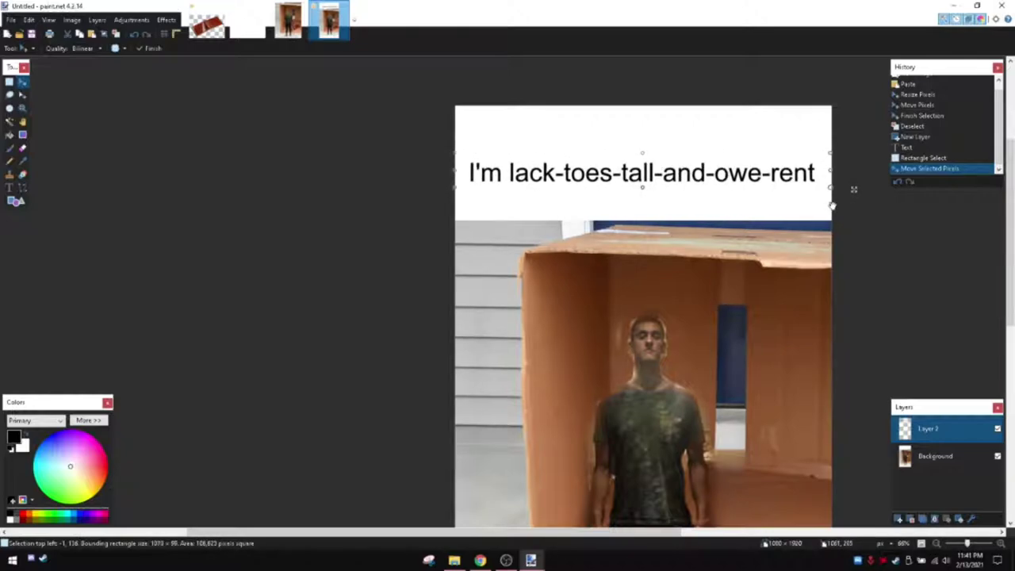
key("Down")
key("Down")
key("Down")
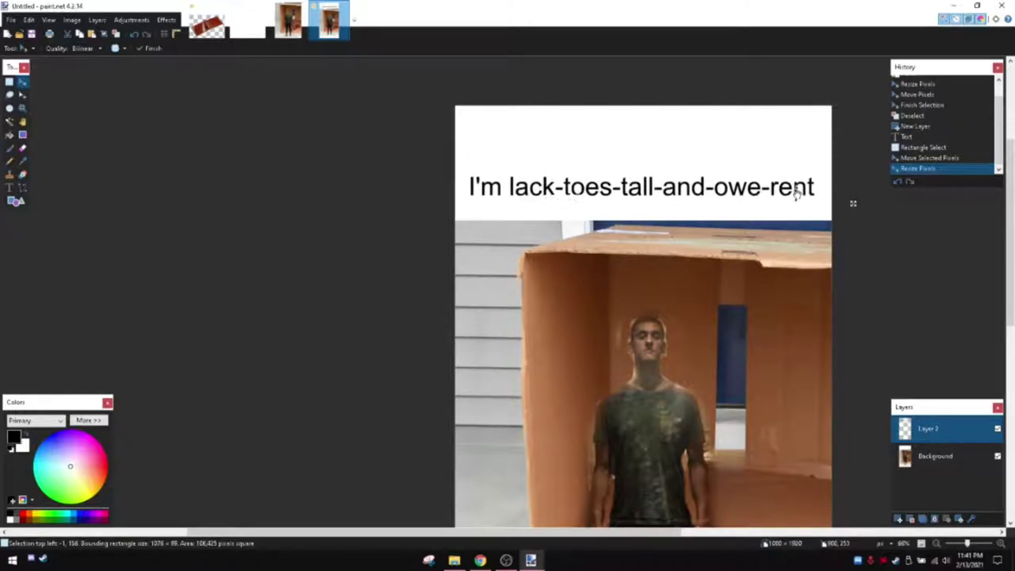
key("Down")
key("Down")
key("Down")
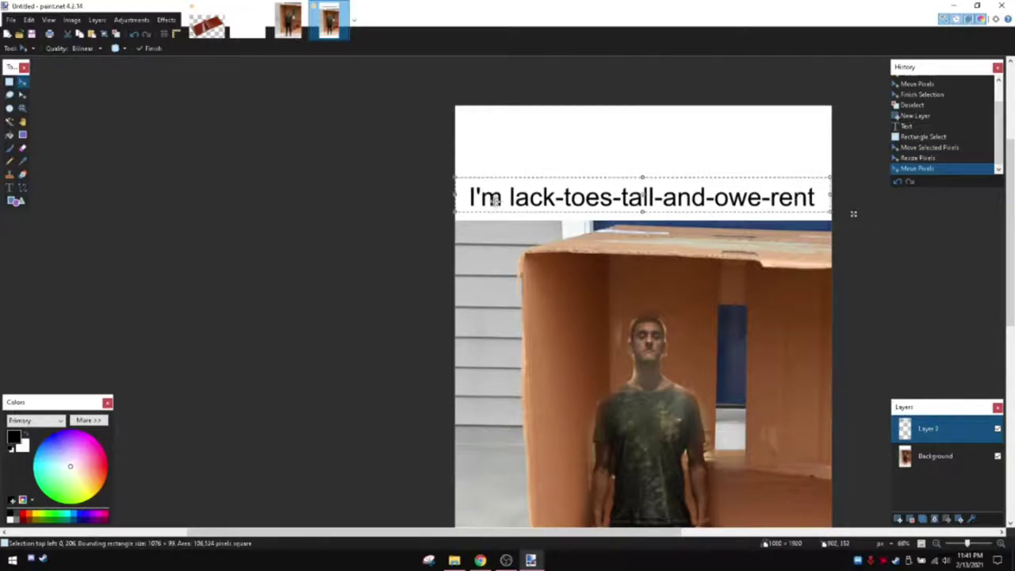
Deselect and flatten the caption into the photo layer
left_click(9, 82)
key("ctrl+d")
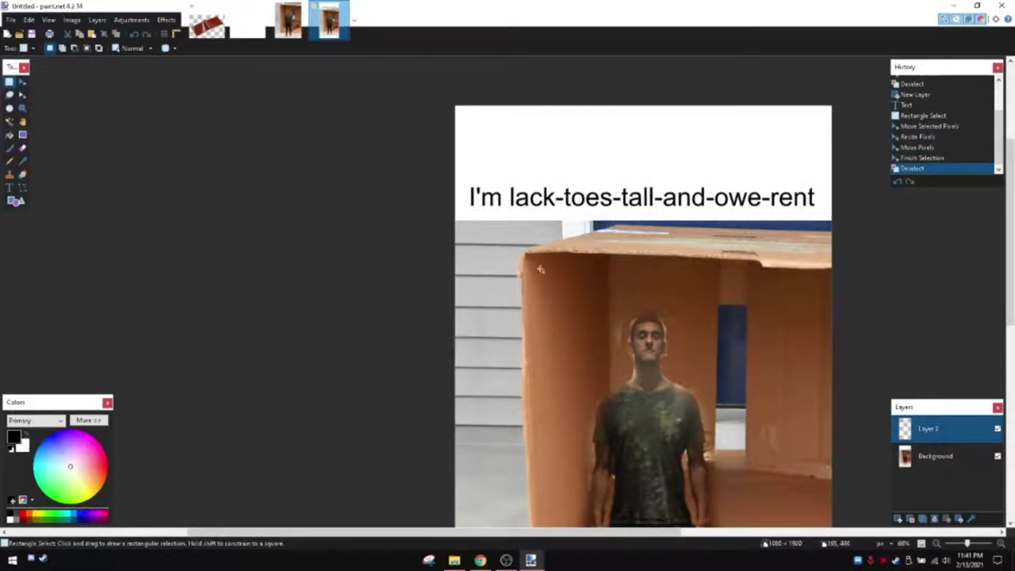
key("ctrl+shift+f")
Crop the image to the caption and photo (1000 × 1603) and save it as meme finished.png
left_click_drag(446, 174, 886, 285)
scroll(883, 249, "down", 2, "ctrl")
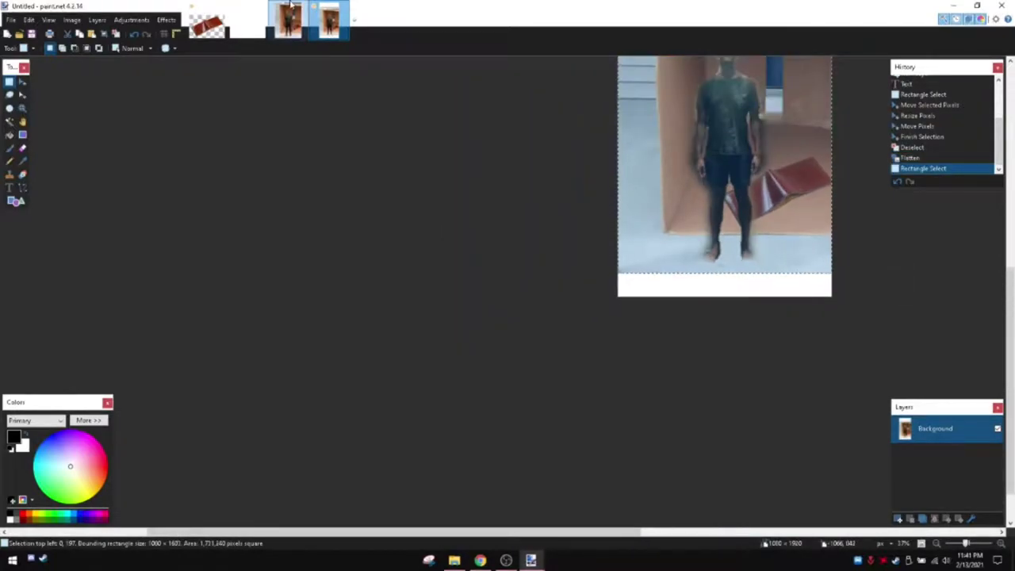
left_click(123, 20)
left_click(97, 20)
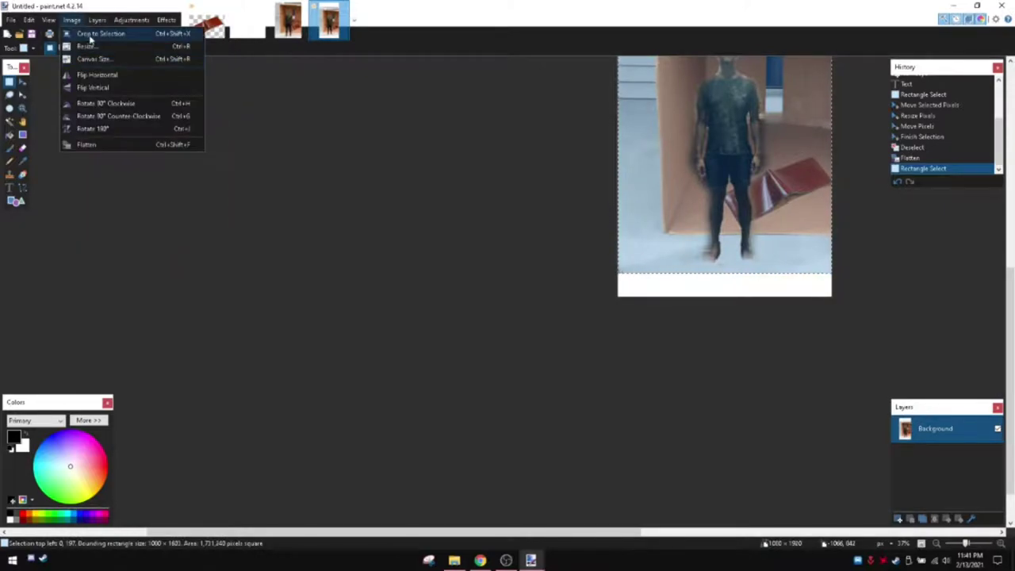
key("Escape")
key("ctrl+shift+x")
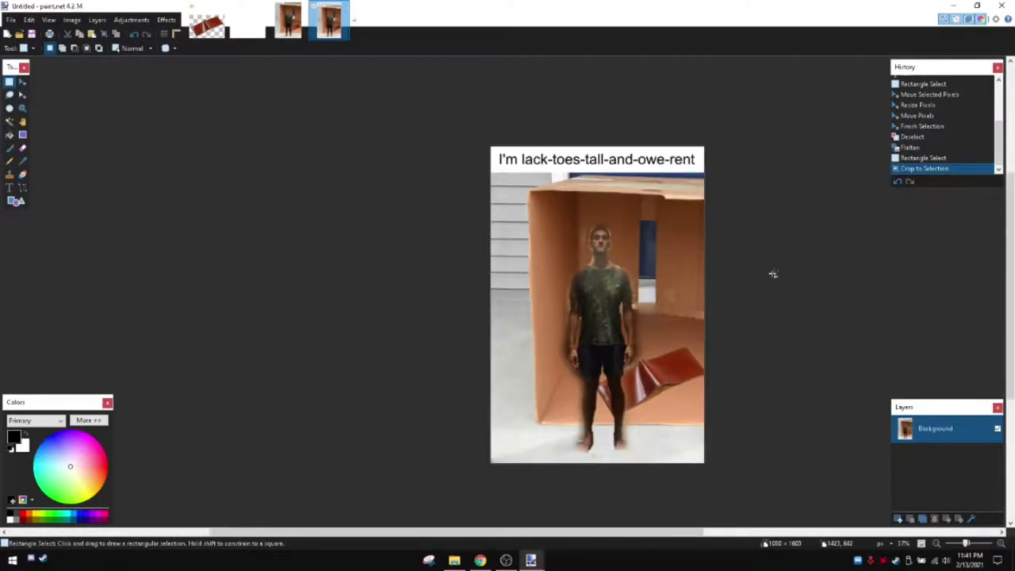
key("ctrl+s")
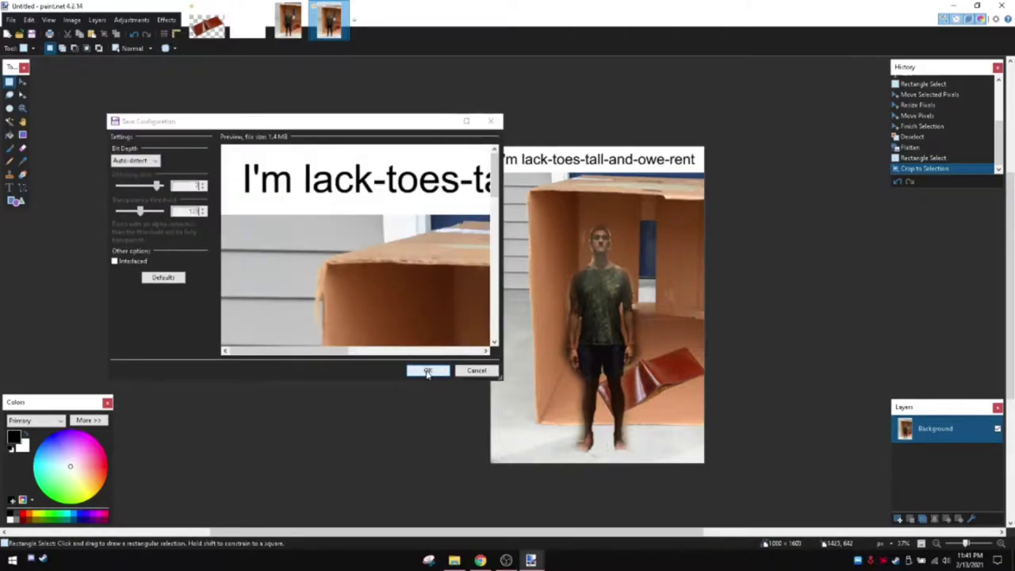
left_click(436, 371)
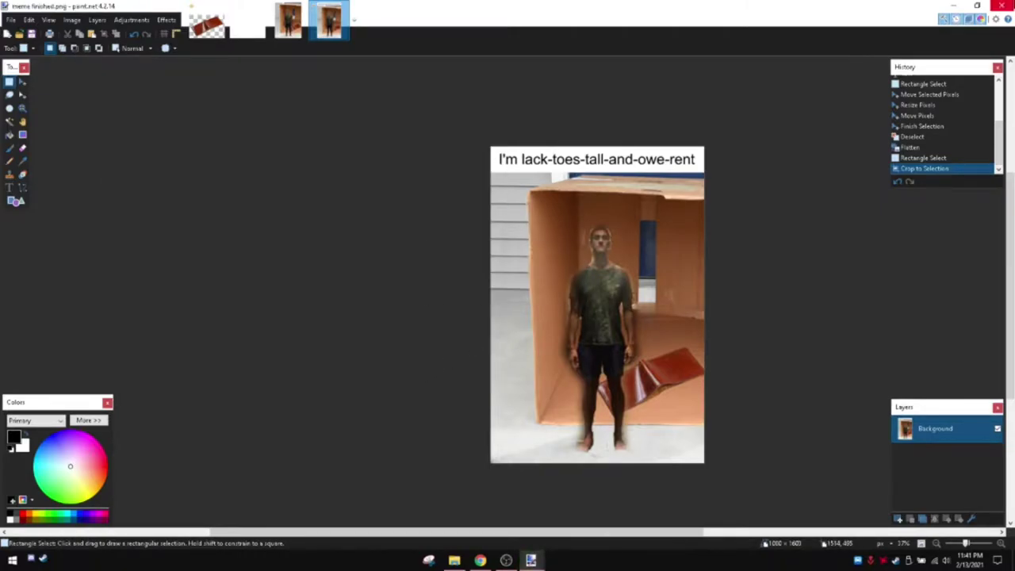